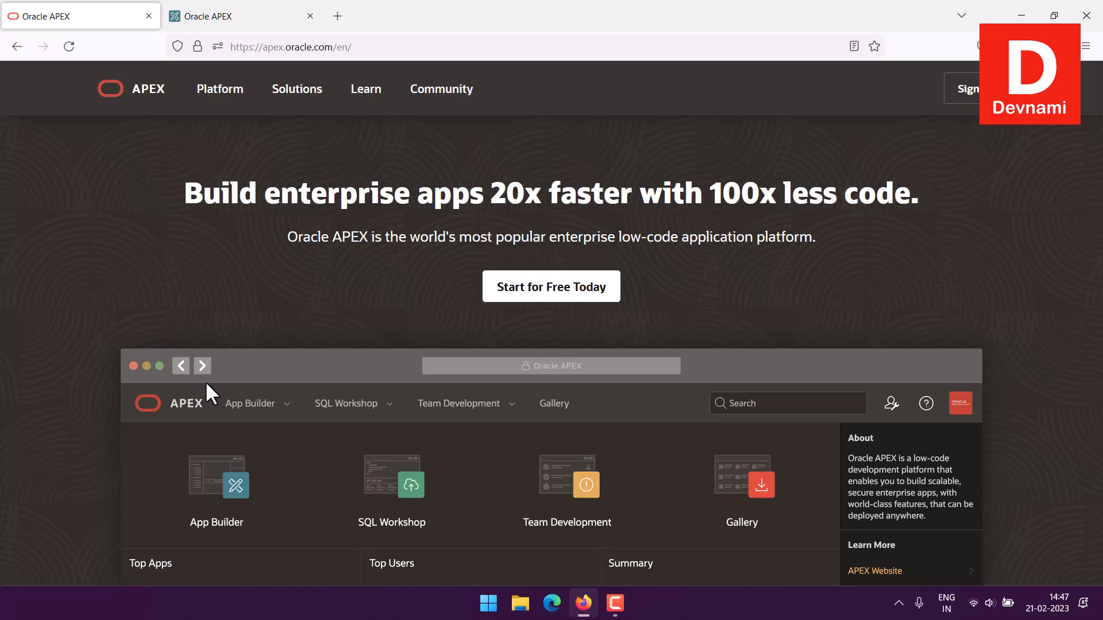
Open the free getting-started page and review the options for a free workspace, the Always Free service, and a local APEX installation
click(585, 294)
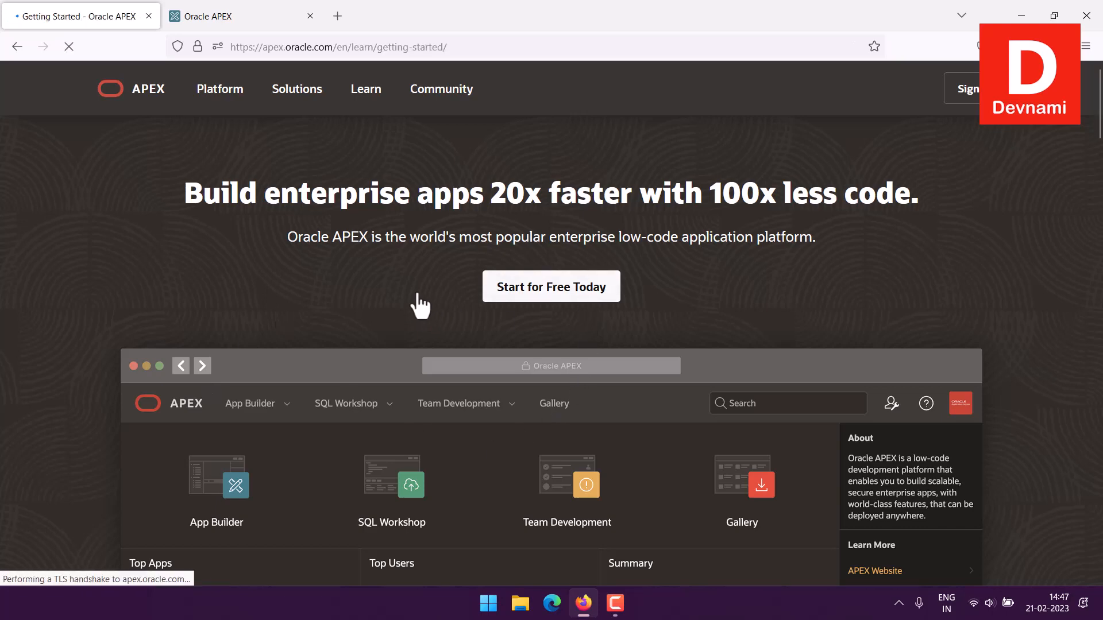
scroll(428, 307, down, 6)
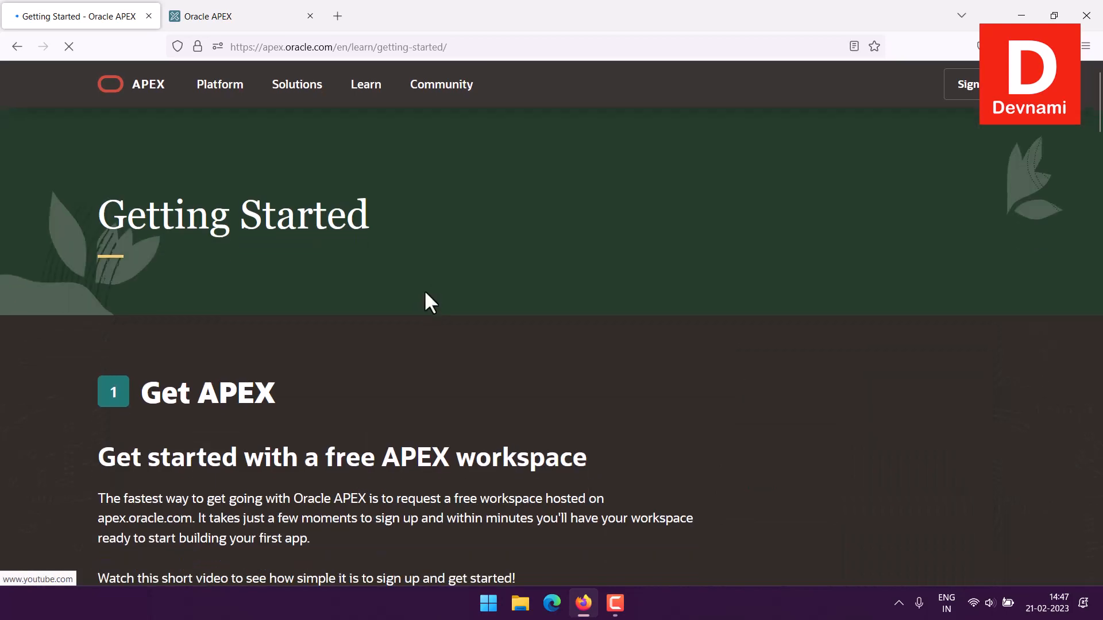
scroll(477, 275, up, 2)
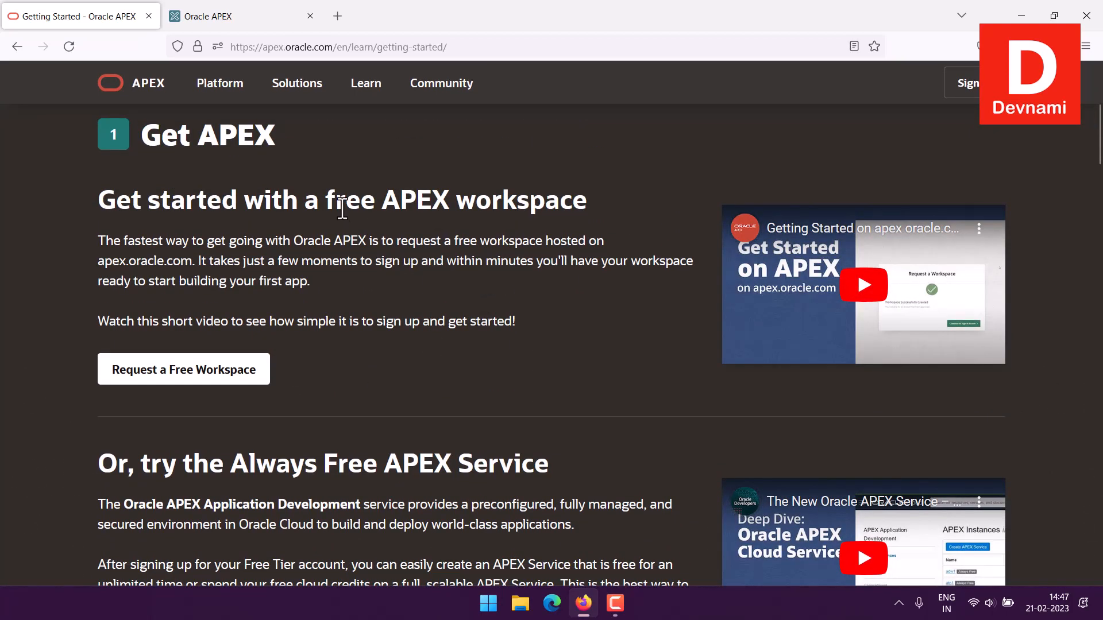
drag(300, 201, 546, 295)
click(542, 293)
scroll(540, 285, down, 5)
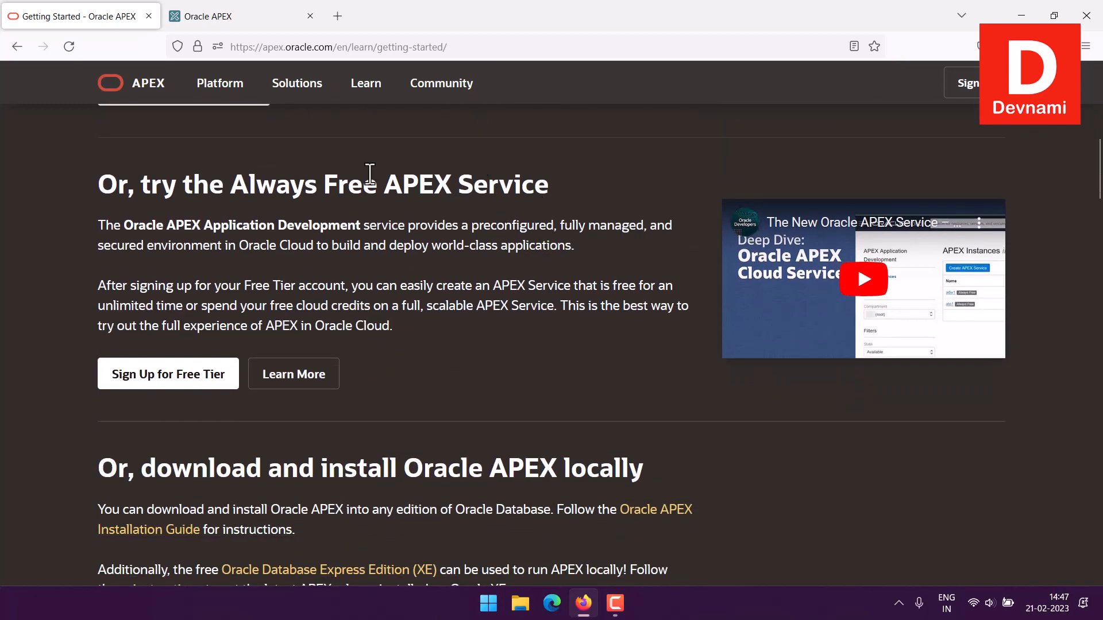
scroll(595, 195, down, 3)
drag(381, 282, 643, 285)
click(666, 292)
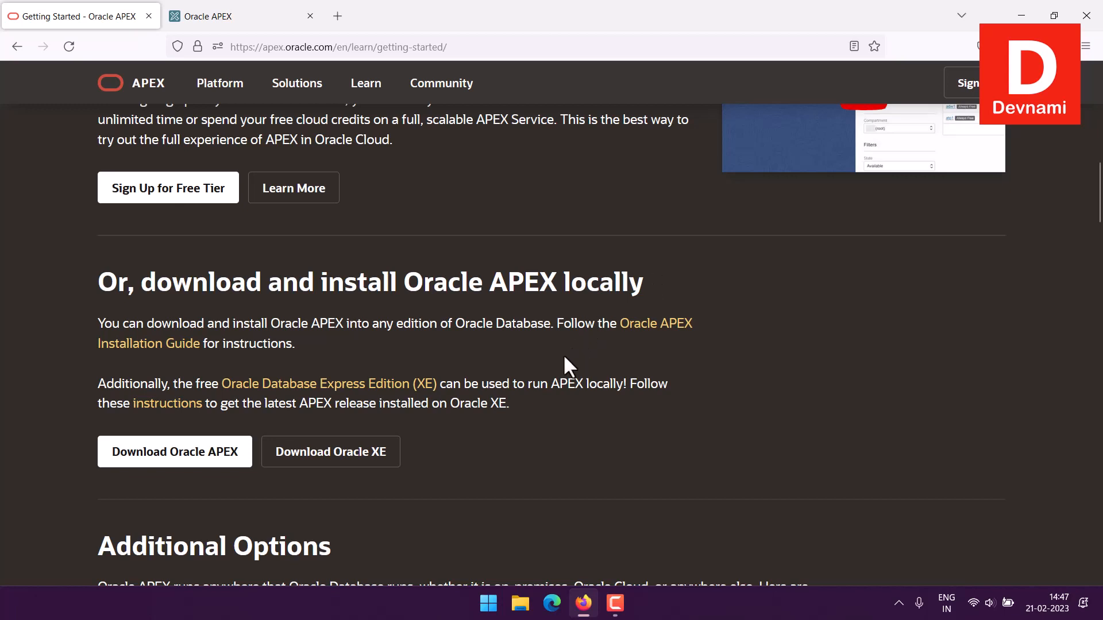
drag(552, 383, 434, 283)
click(603, 399)
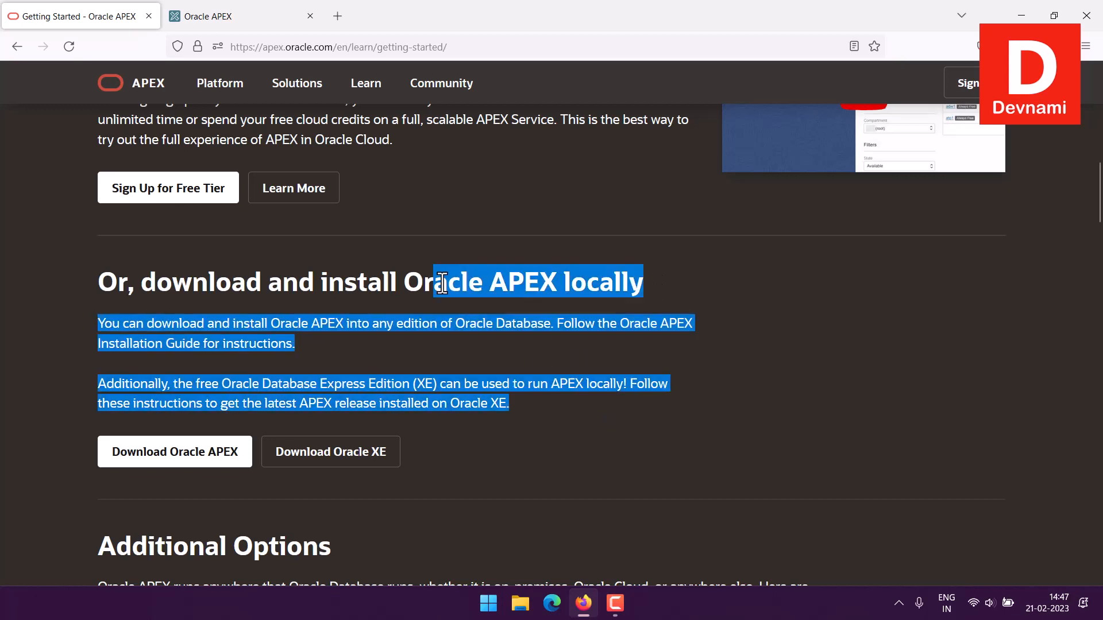
click(442, 283)
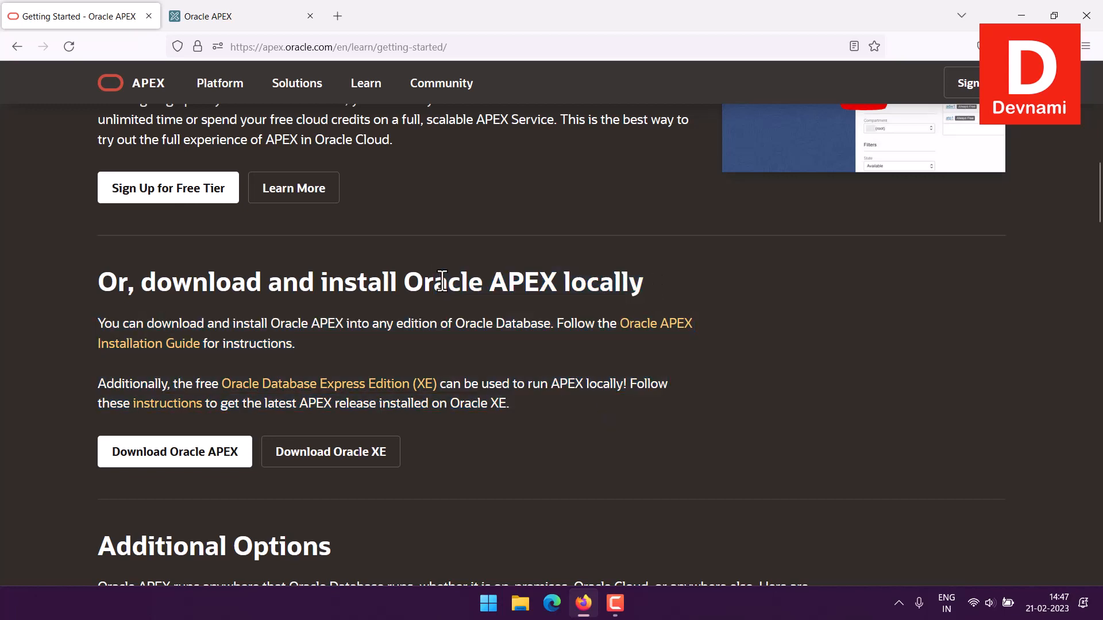
scroll(454, 281, up, 15)
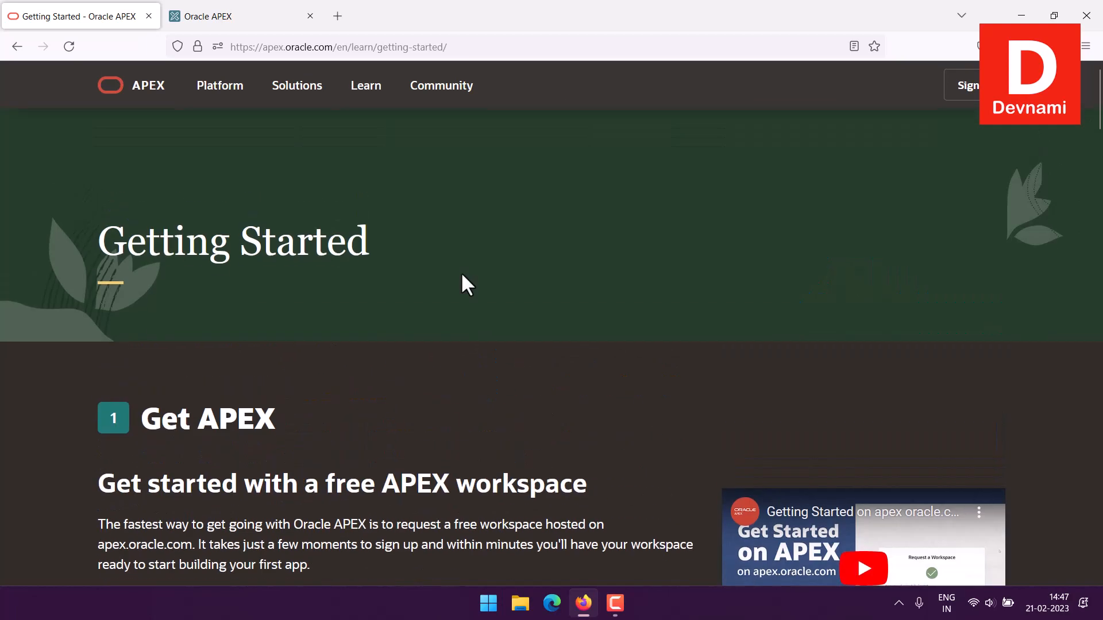
scroll(466, 285, down, 3)
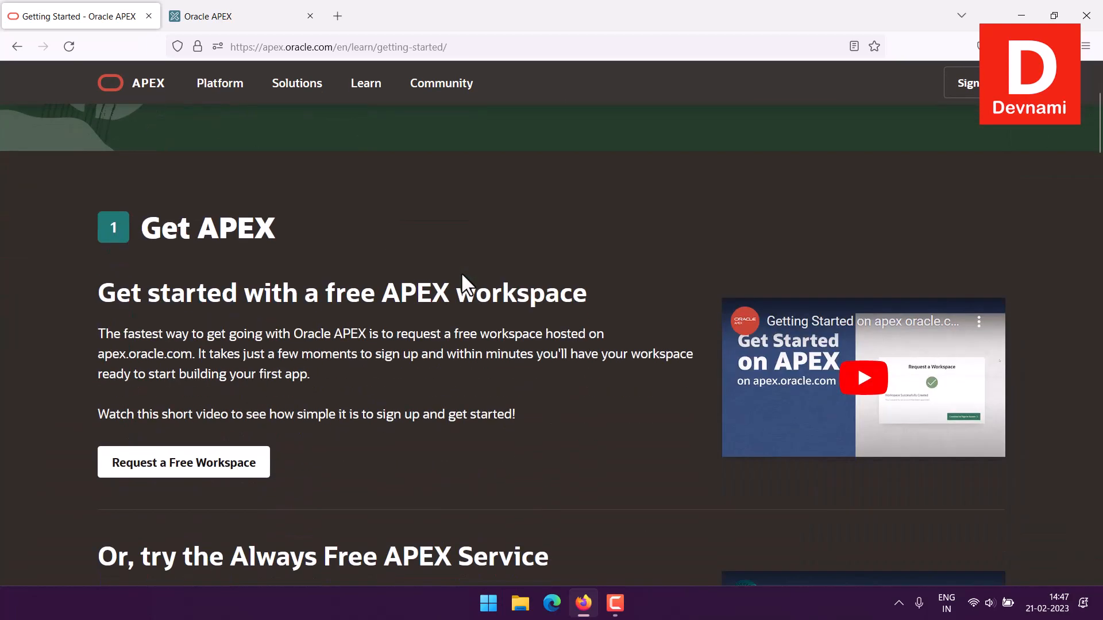
Open the free workspace request form, look over its name and email fields, and close the form without submitting it
click(140, 472)
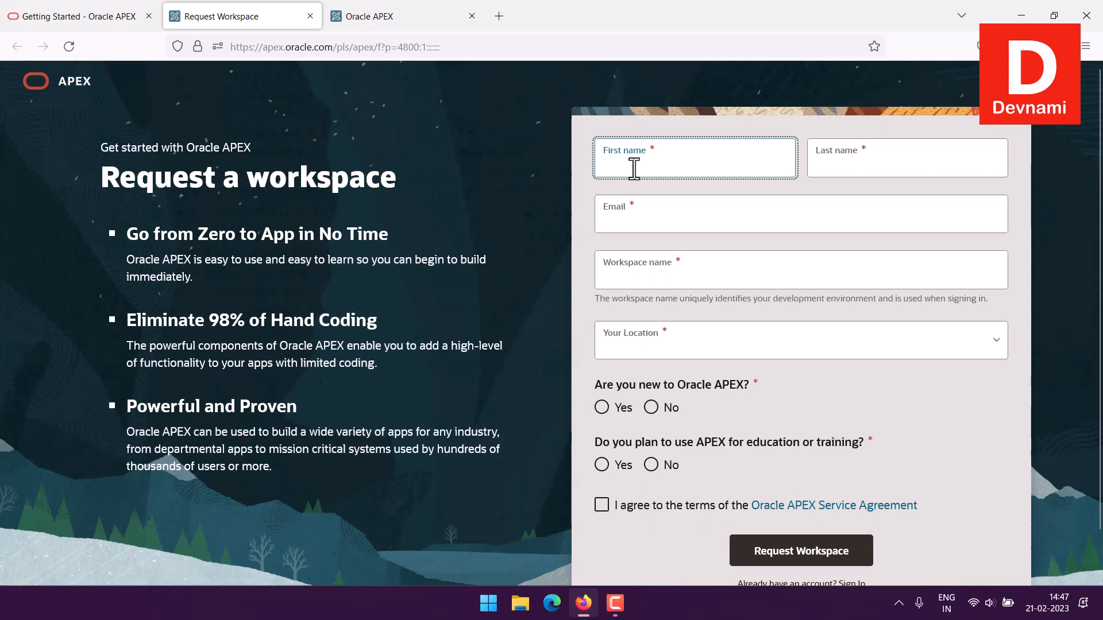
click(825, 168)
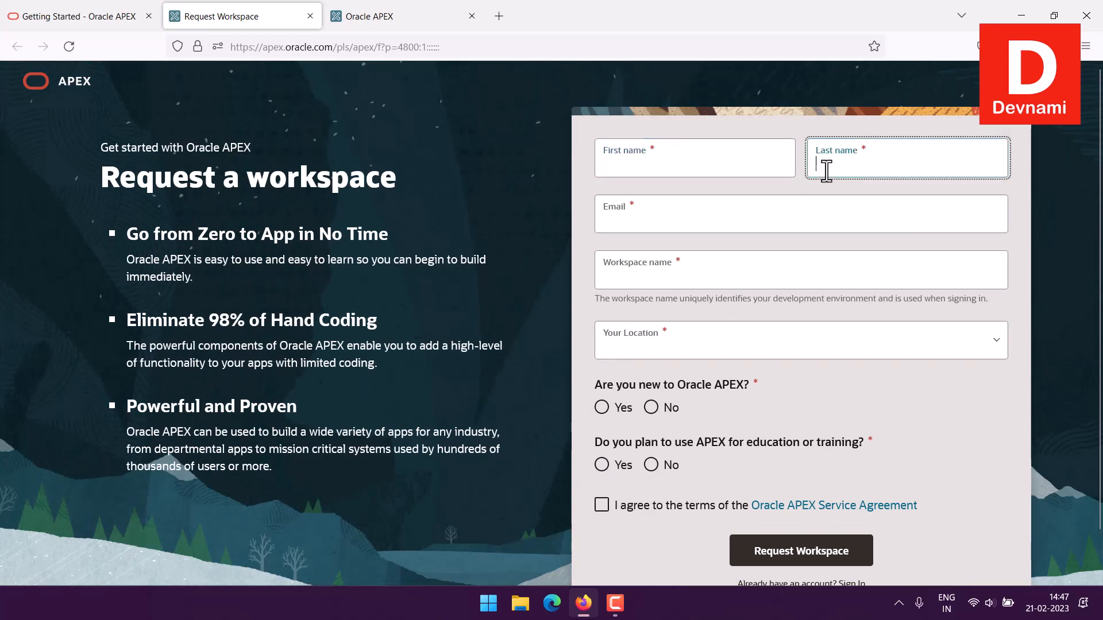
click(716, 208)
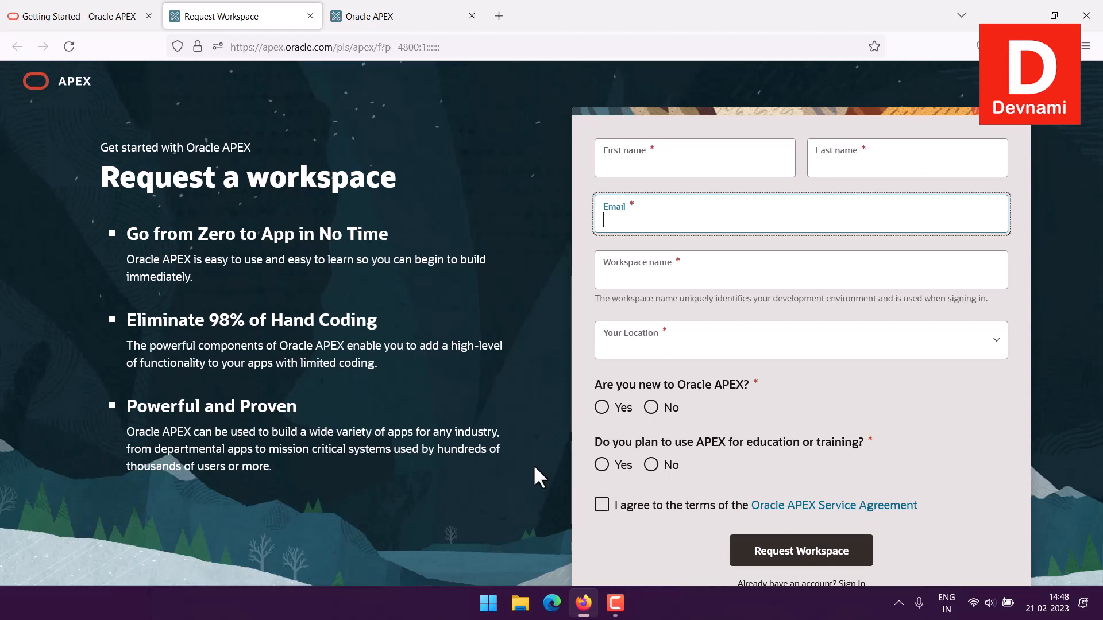
click(310, 16)
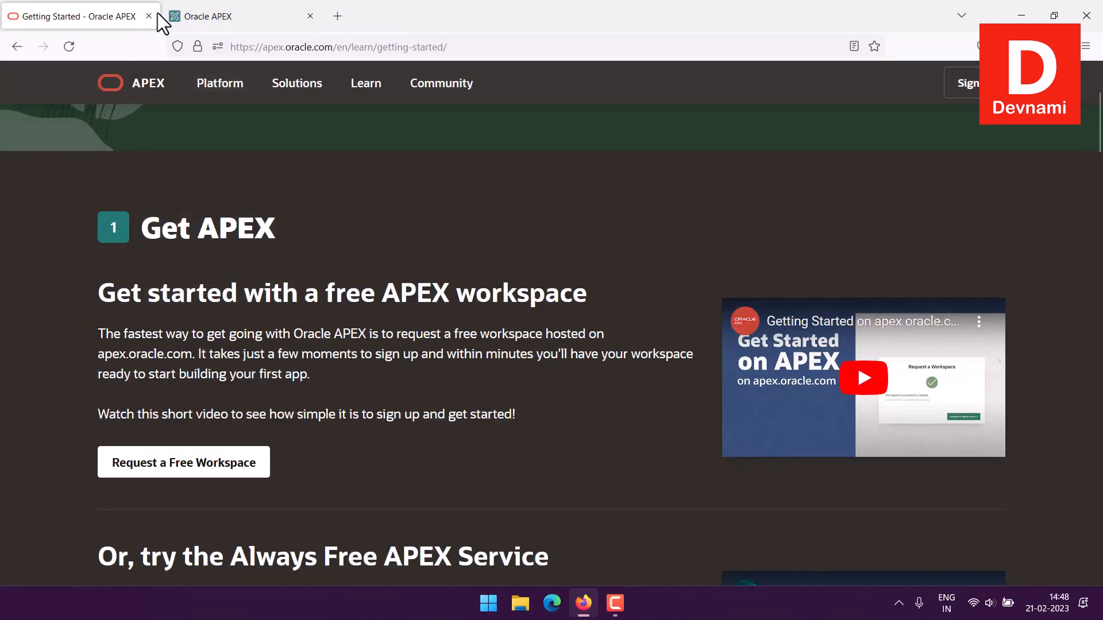
Switch to the existing APEX workspace, open App Builder, and sign in to the devnami workspace with the account password
click(195, 16)
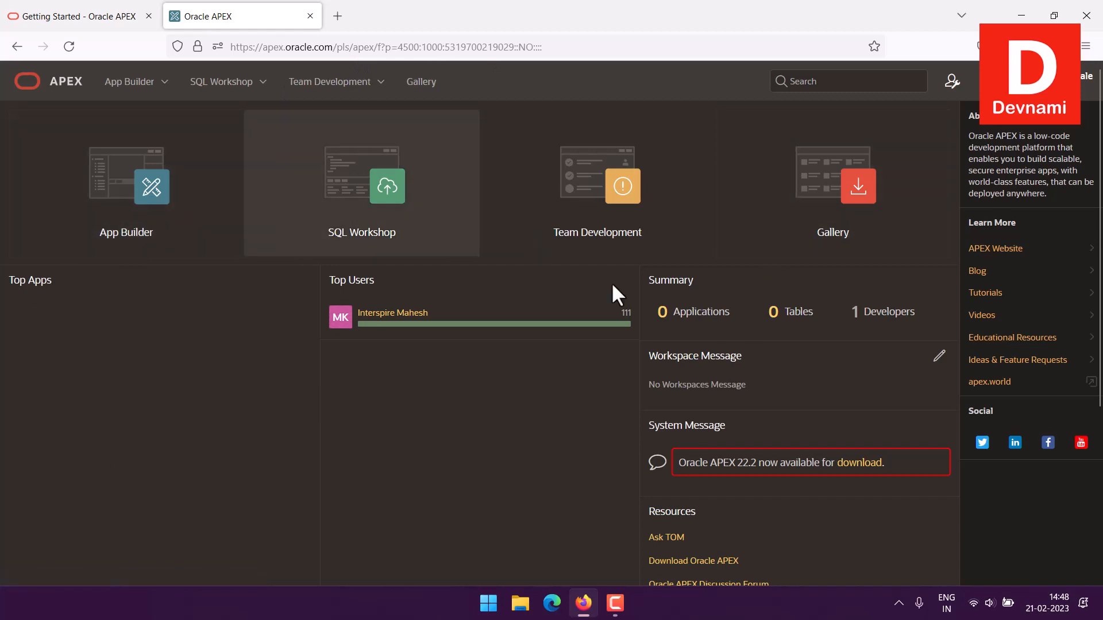
click(132, 237)
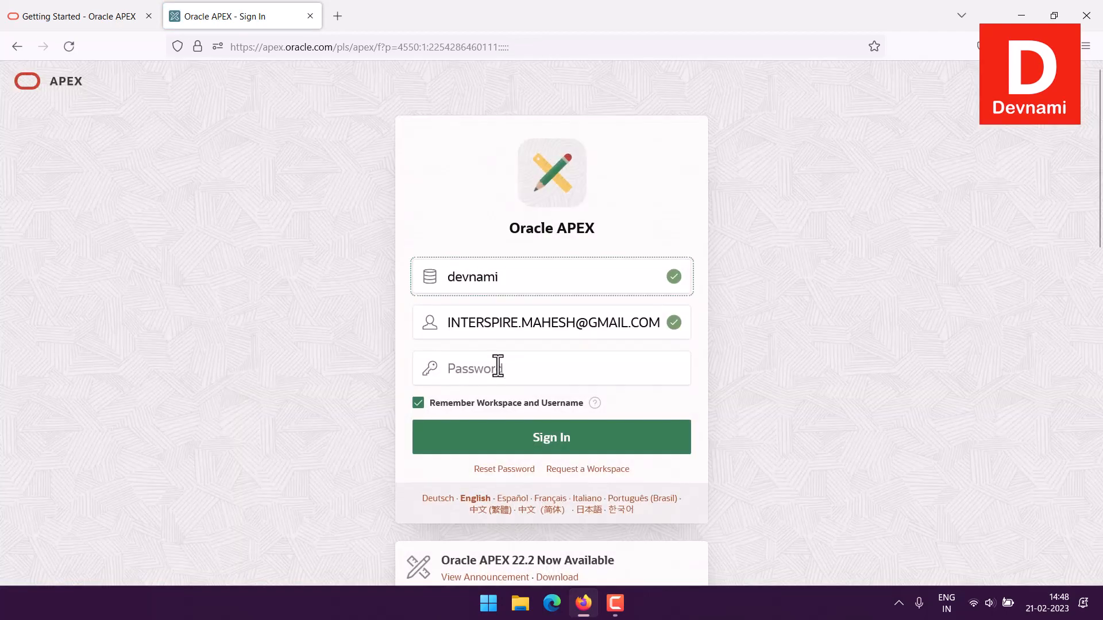
click(498, 367)
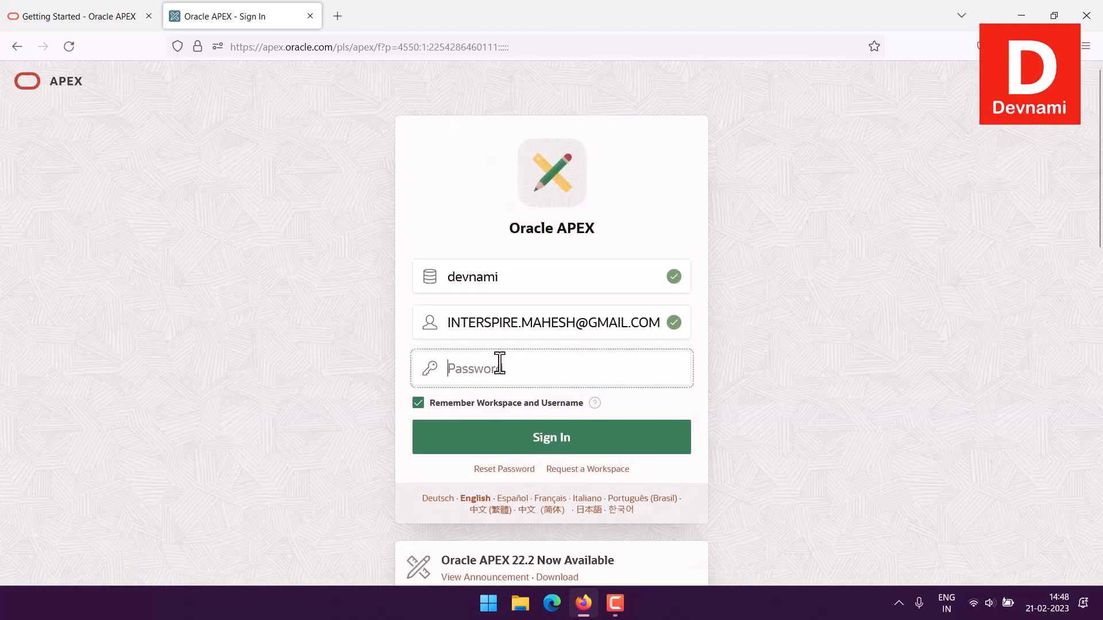
text(**********)
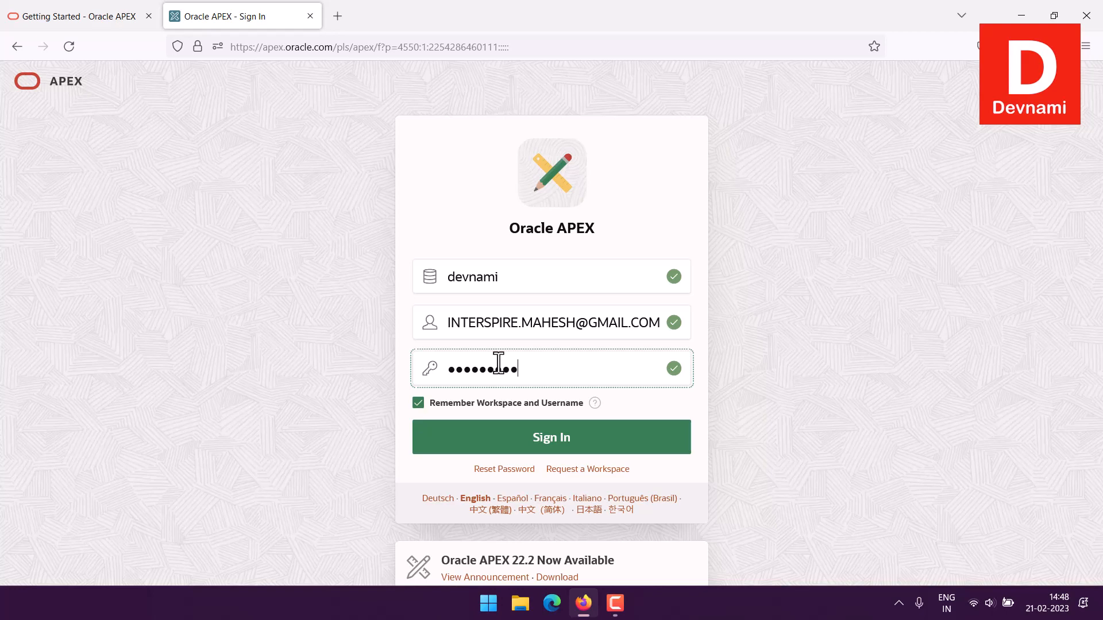
click(527, 443)
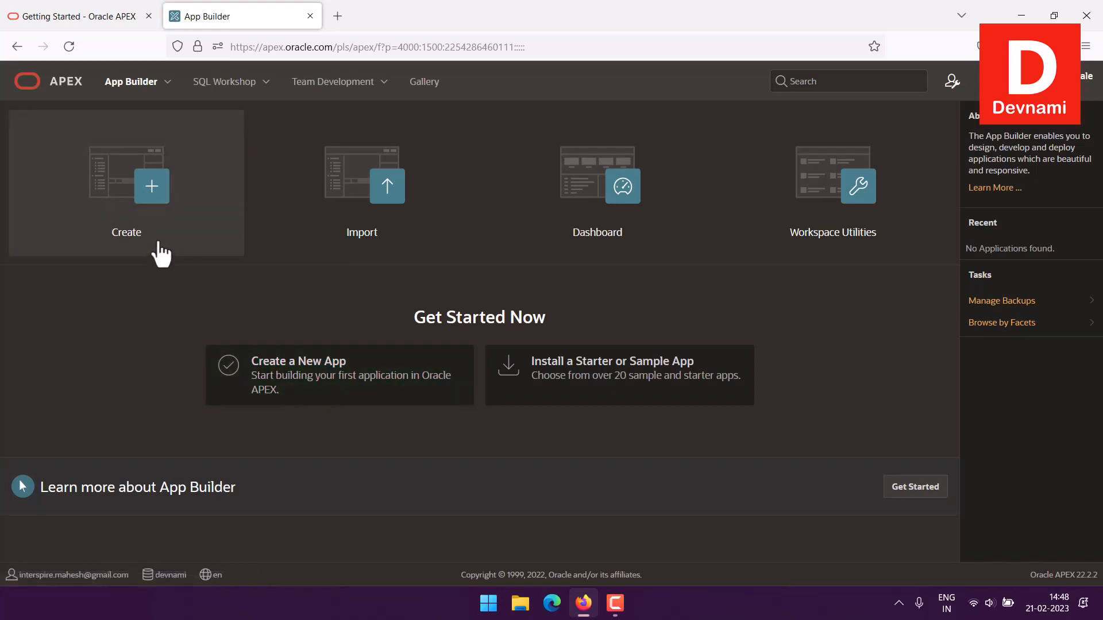
Start a new application from a file and upload hrdata.csv from the Files folder on the D: drive
click(318, 388)
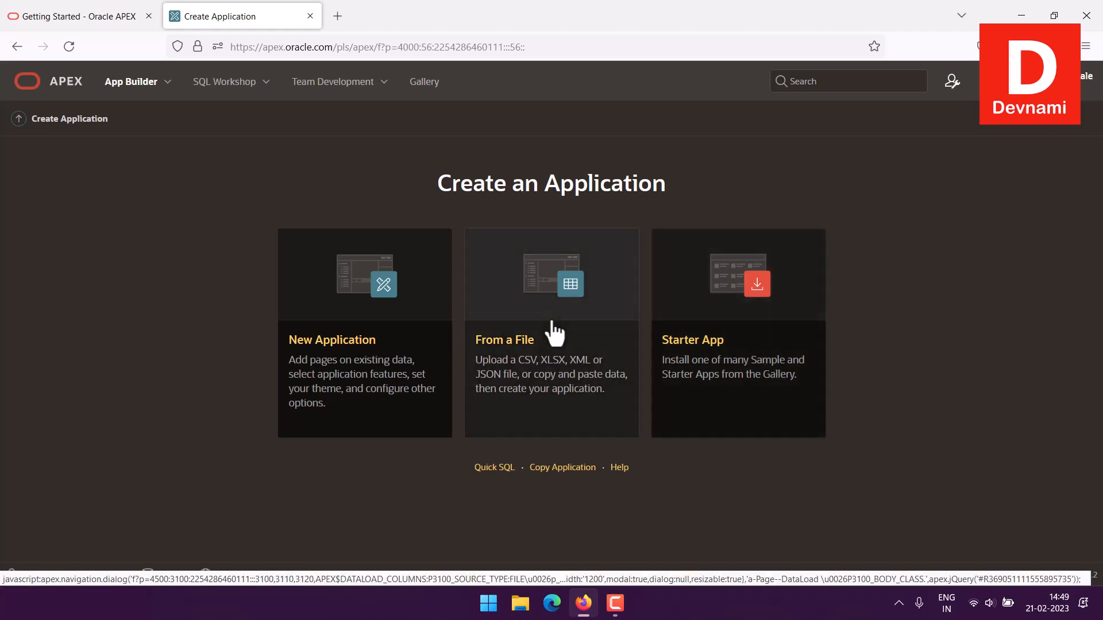
click(528, 371)
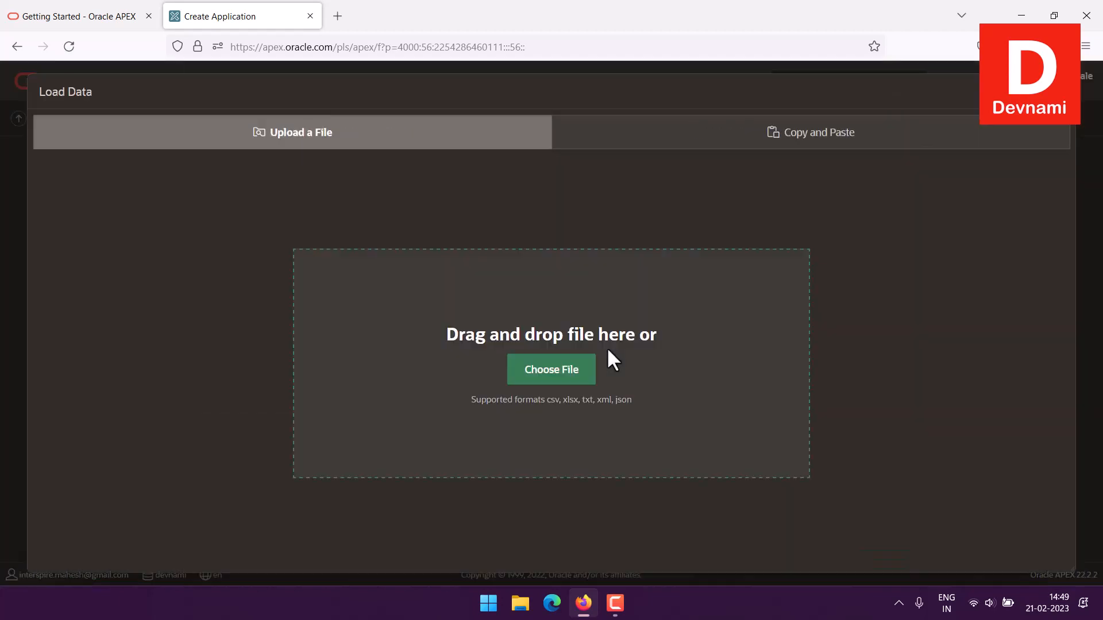
click(573, 371)
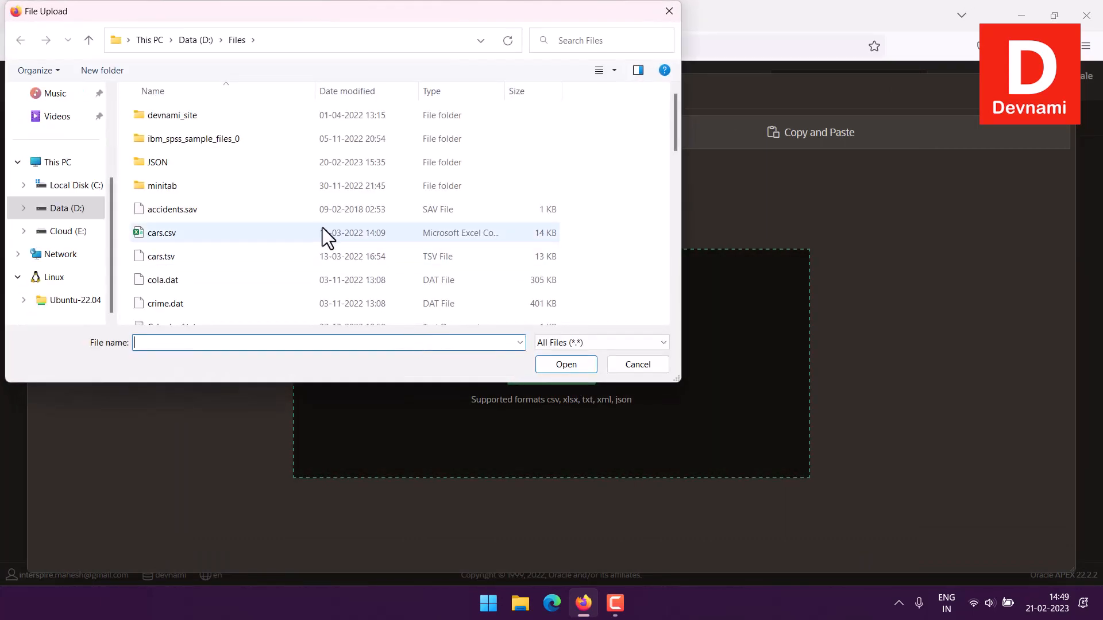
scroll(308, 212, down, 1)
scroll(308, 212, down, 3)
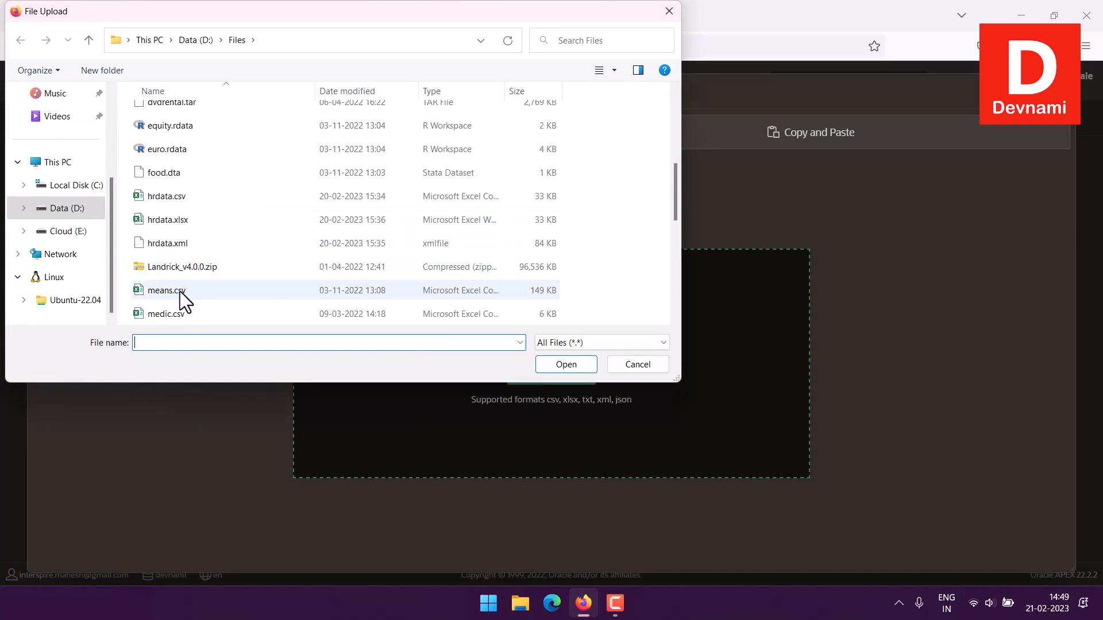
click(177, 198)
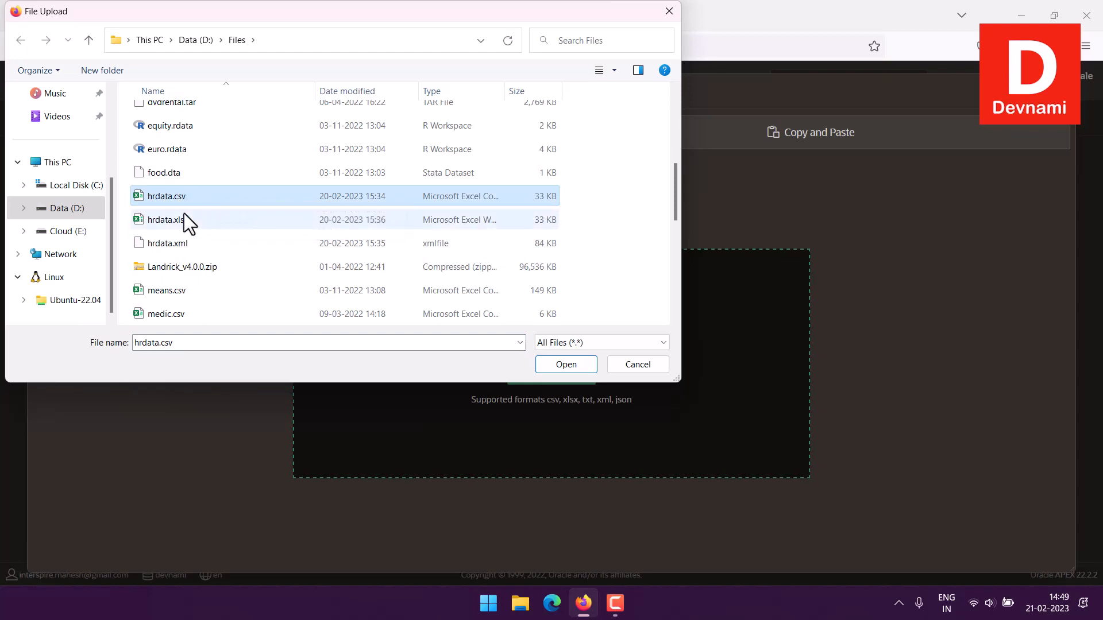
click(543, 364)
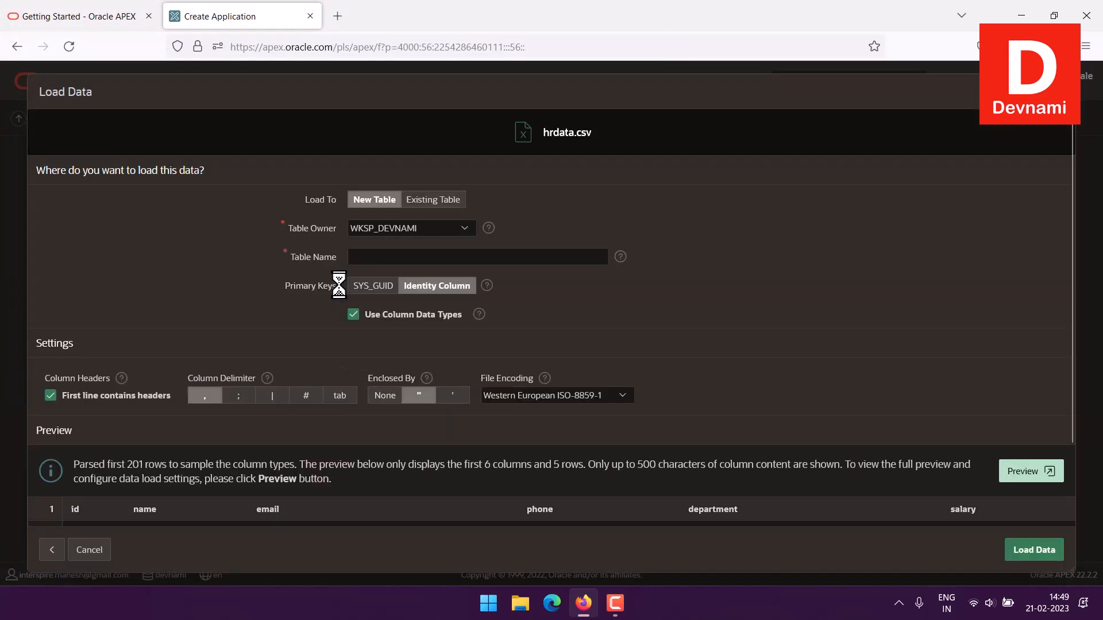
Name the new table for the loaded data HRDATA
click(431, 265)
text(HRDATA)
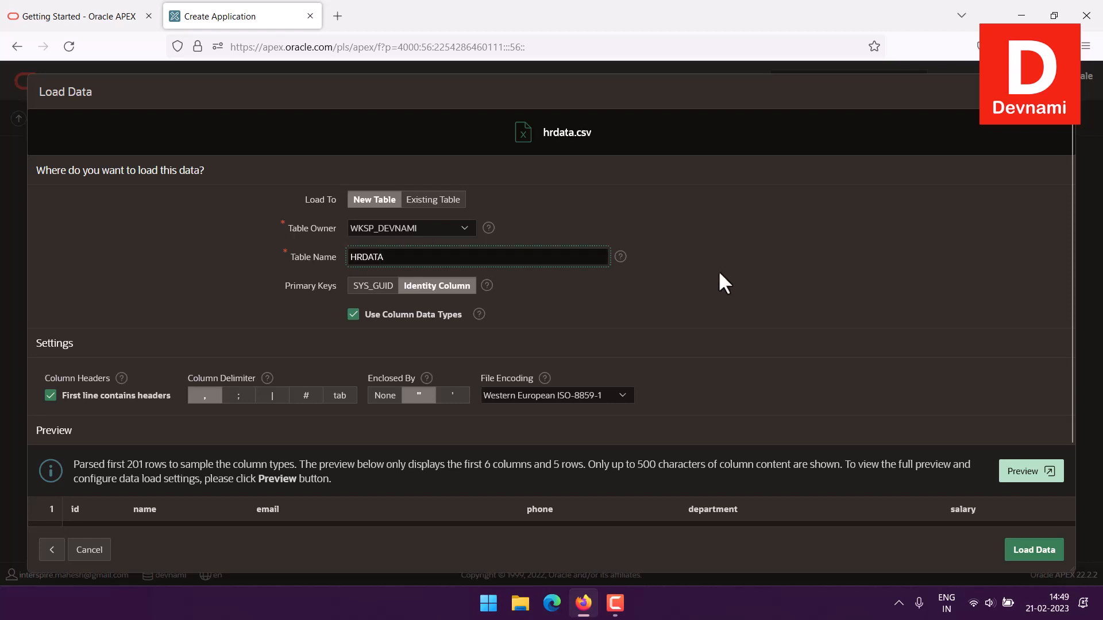
scroll(718, 270, down, 3)
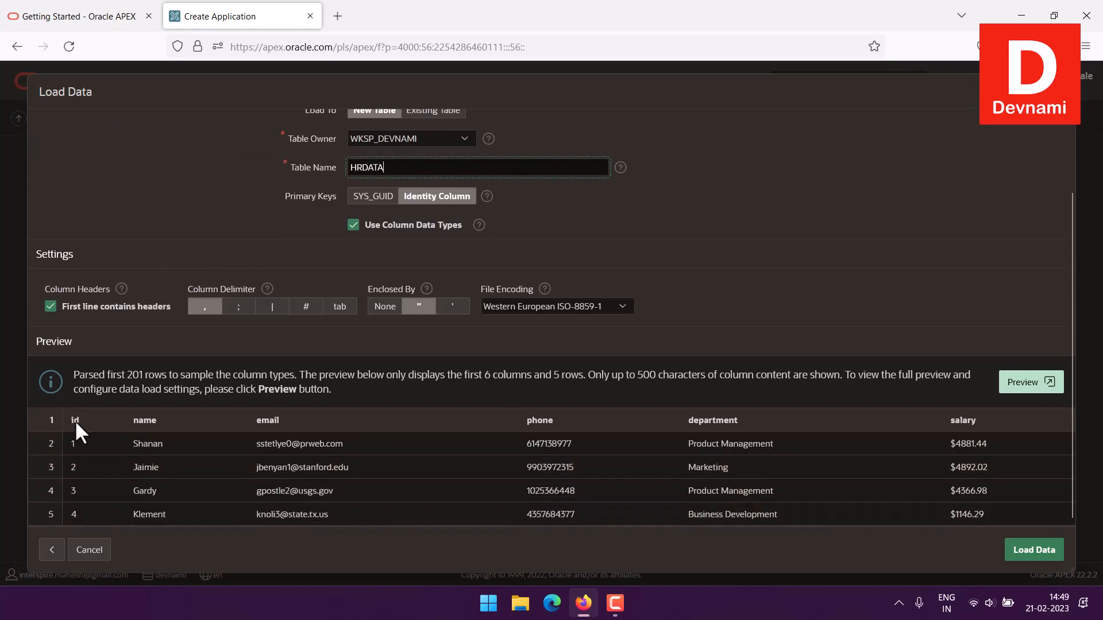
click(809, 504)
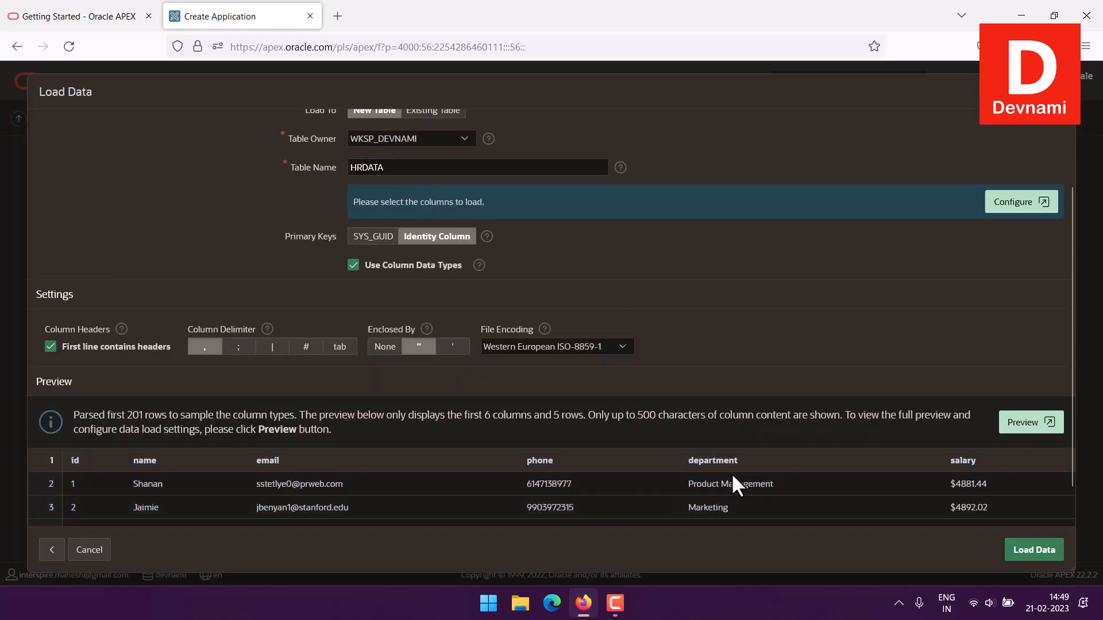
Set the file encoding to Unicode UTF-8 and load the data into the new table
scroll(747, 279, down, 1)
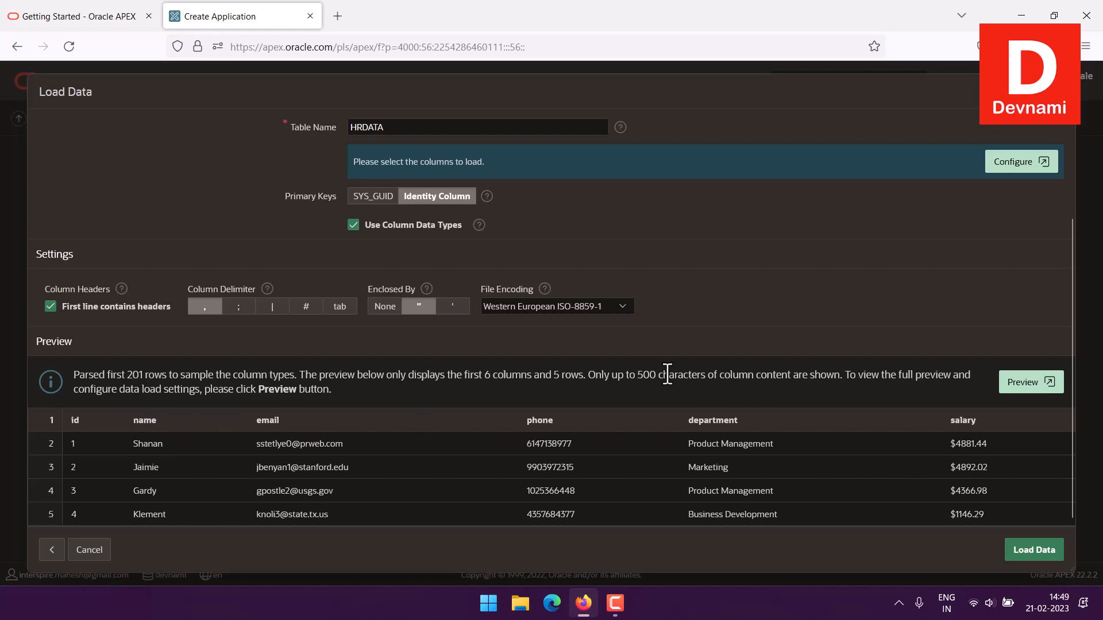
click(516, 306)
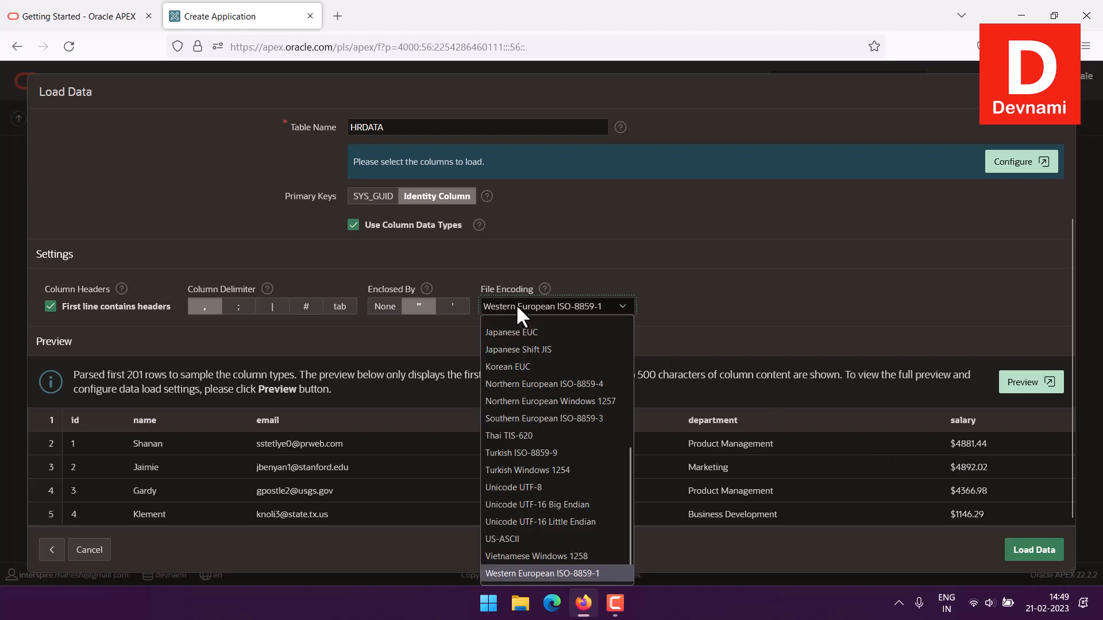
click(513, 486)
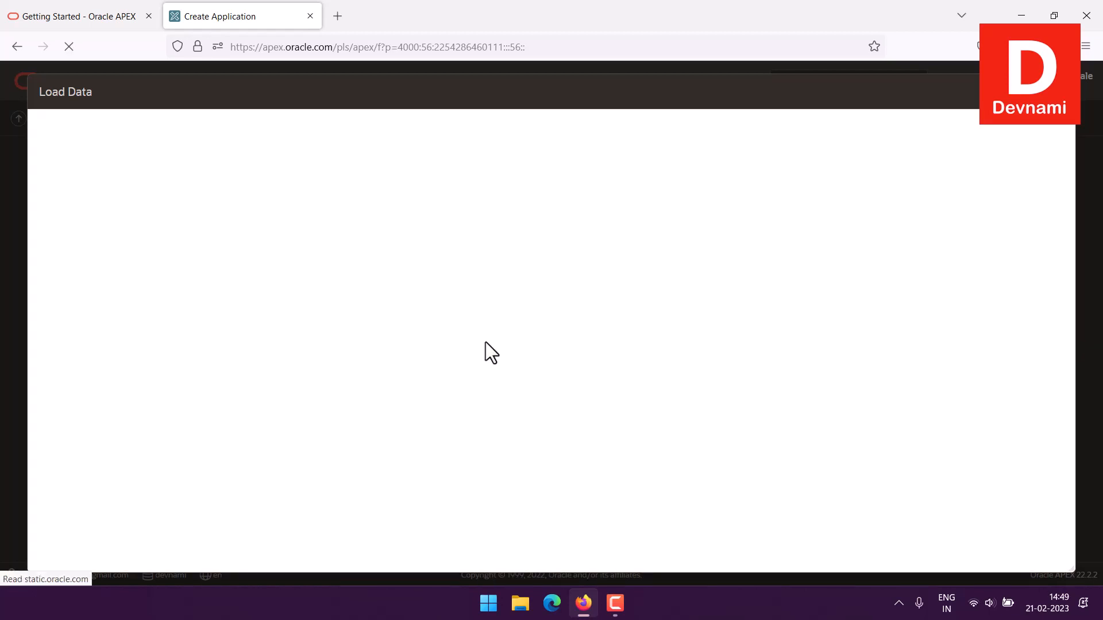
scroll(719, 389, down, 3)
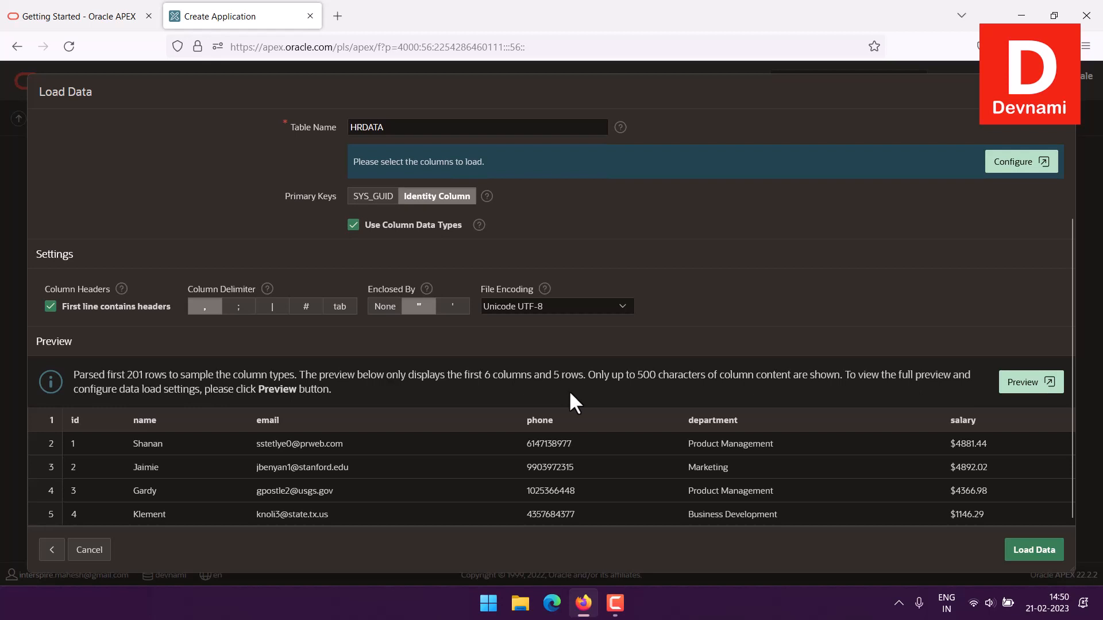
click(1037, 552)
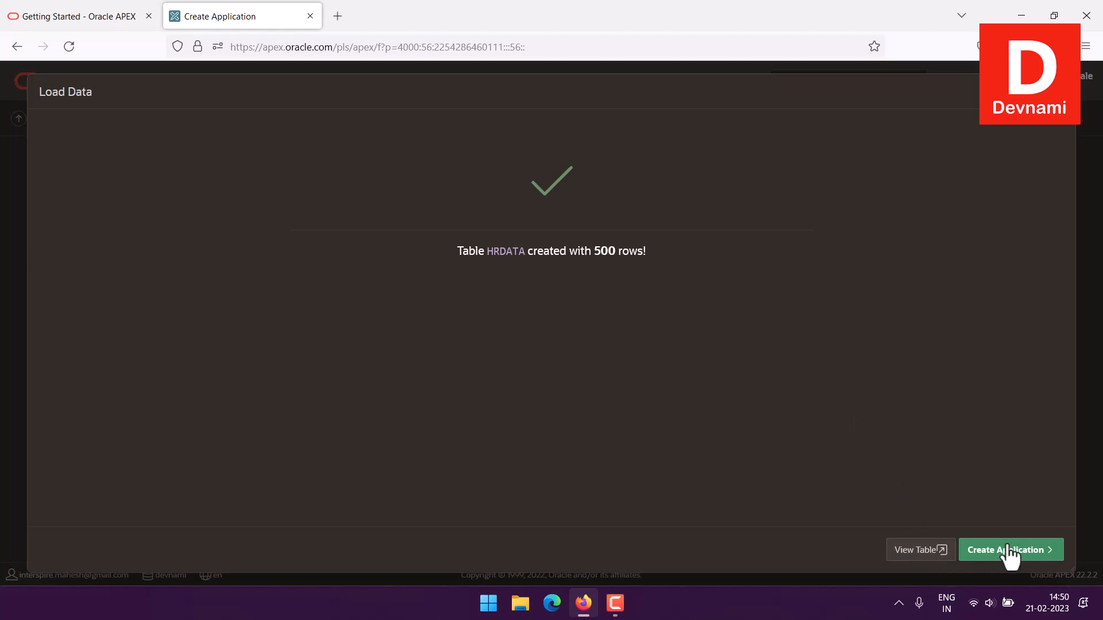
View the HRDATA table in the Object Browser and examine its column names, data types and nullable settings
click(903, 551)
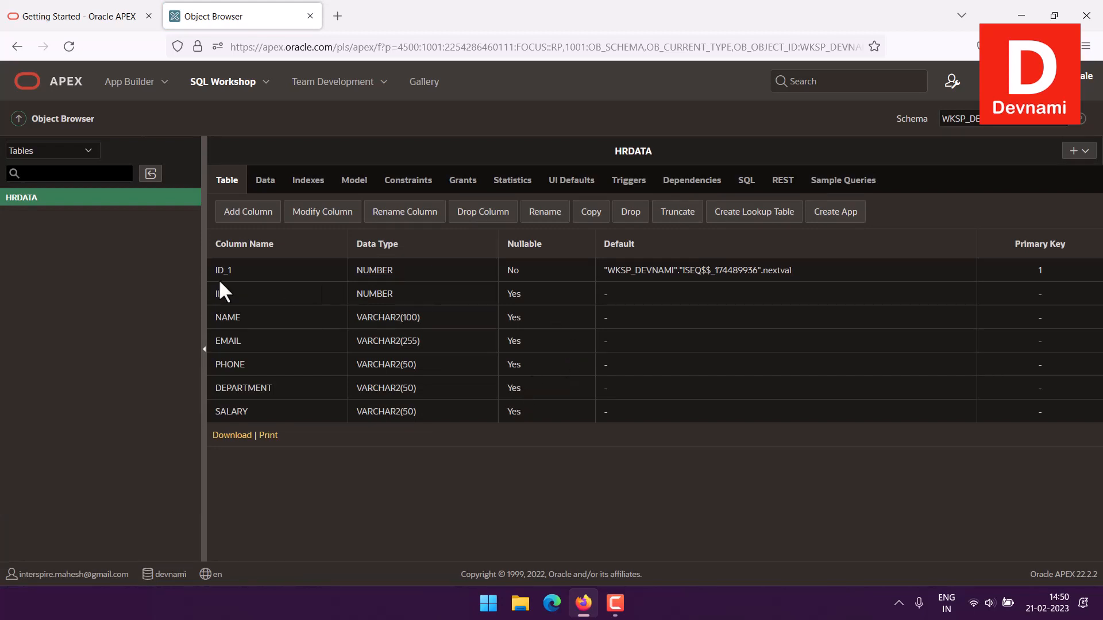
drag(357, 271, 557, 269)
click(558, 268)
drag(357, 270, 540, 278)
click(540, 278)
drag(234, 302, 539, 413)
click(539, 412)
Start creating an application based on the HRDATA table and continue to the application setup page
click(840, 218)
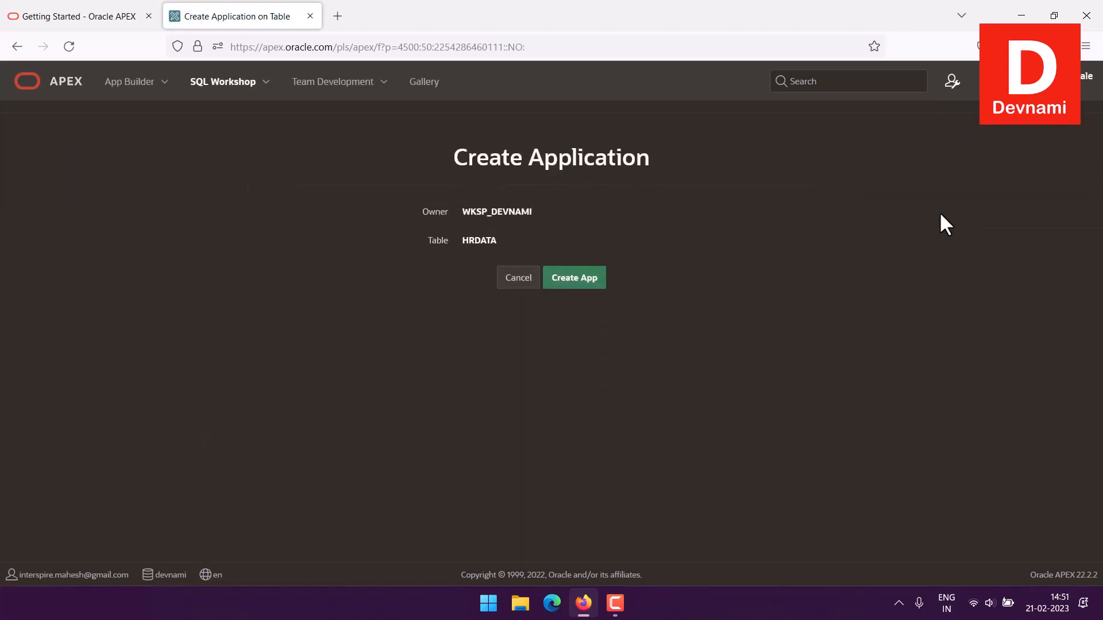
click(575, 281)
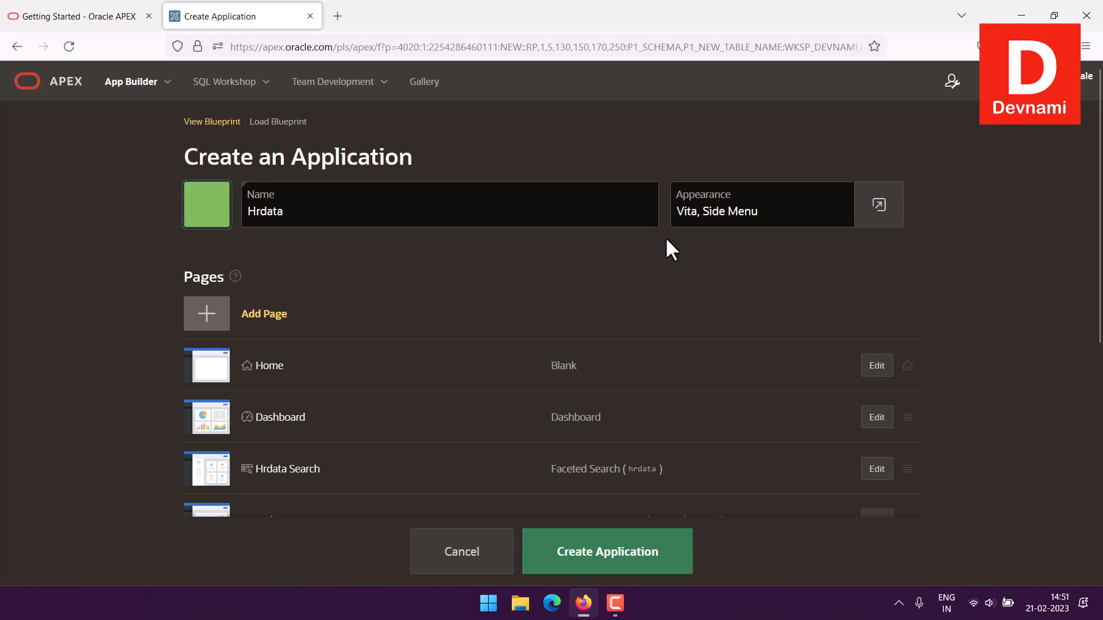
Name the application HRDATA and give it the orange database icon
drag(303, 207, 230, 206)
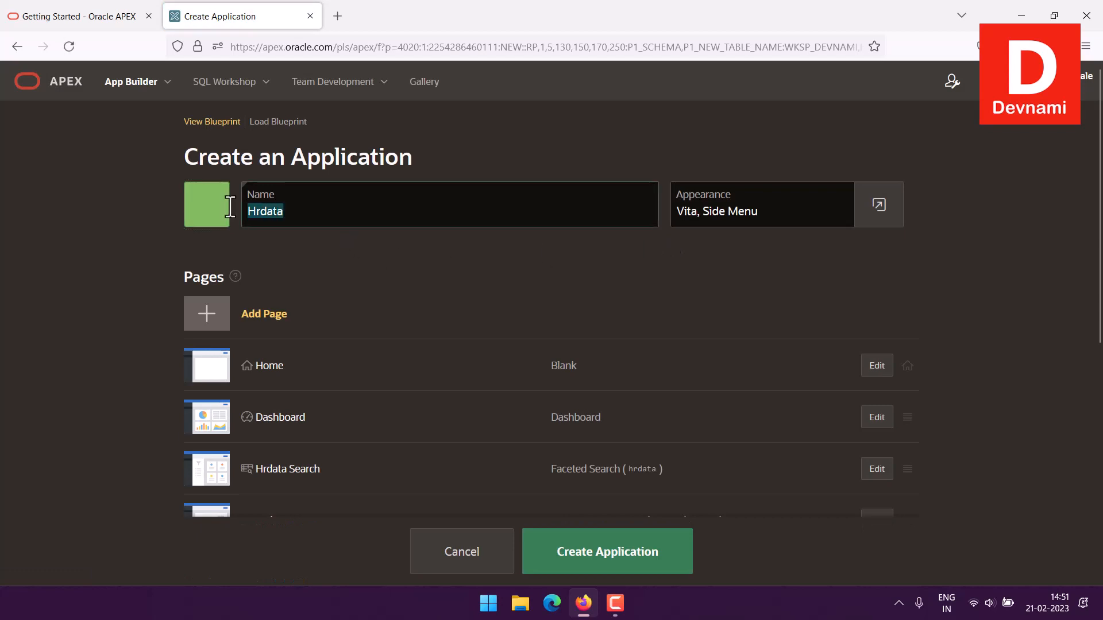
text(HRDATA)
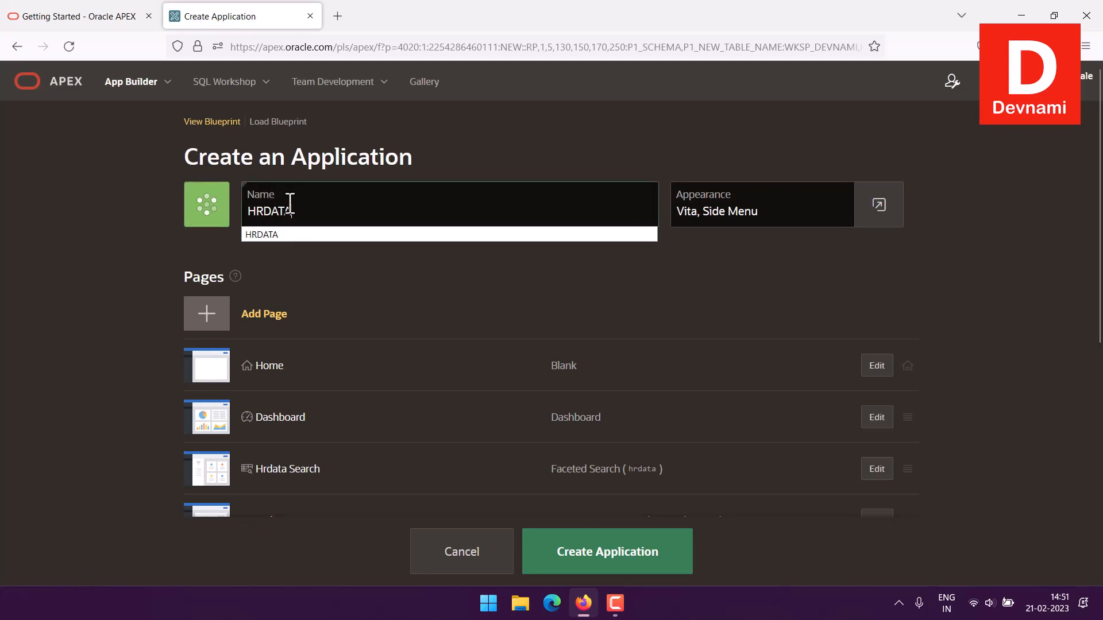
click(221, 201)
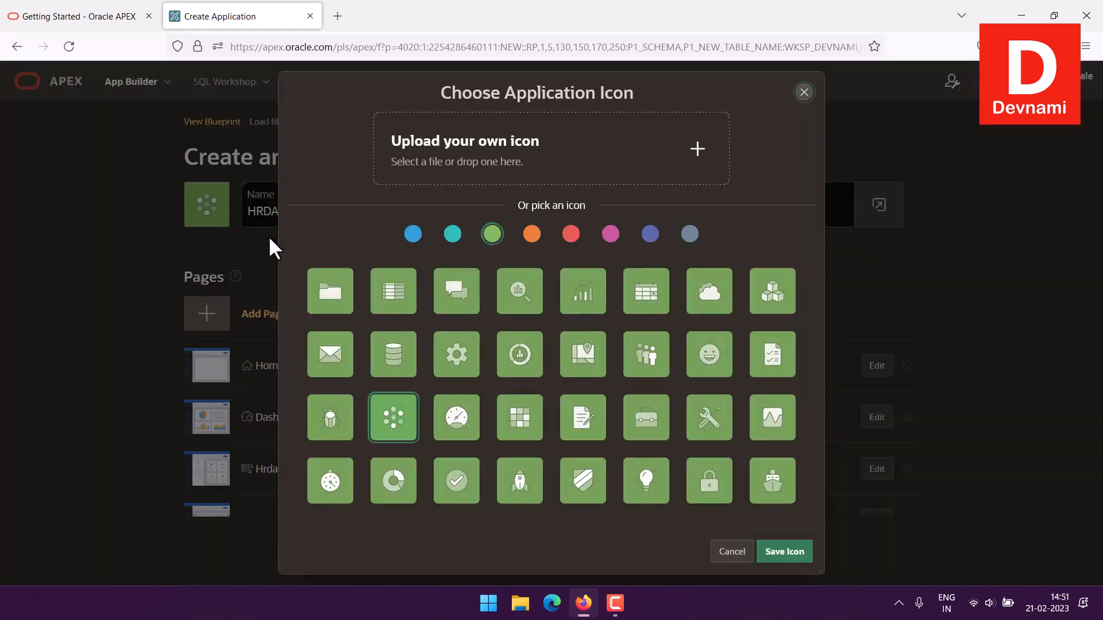
click(532, 234)
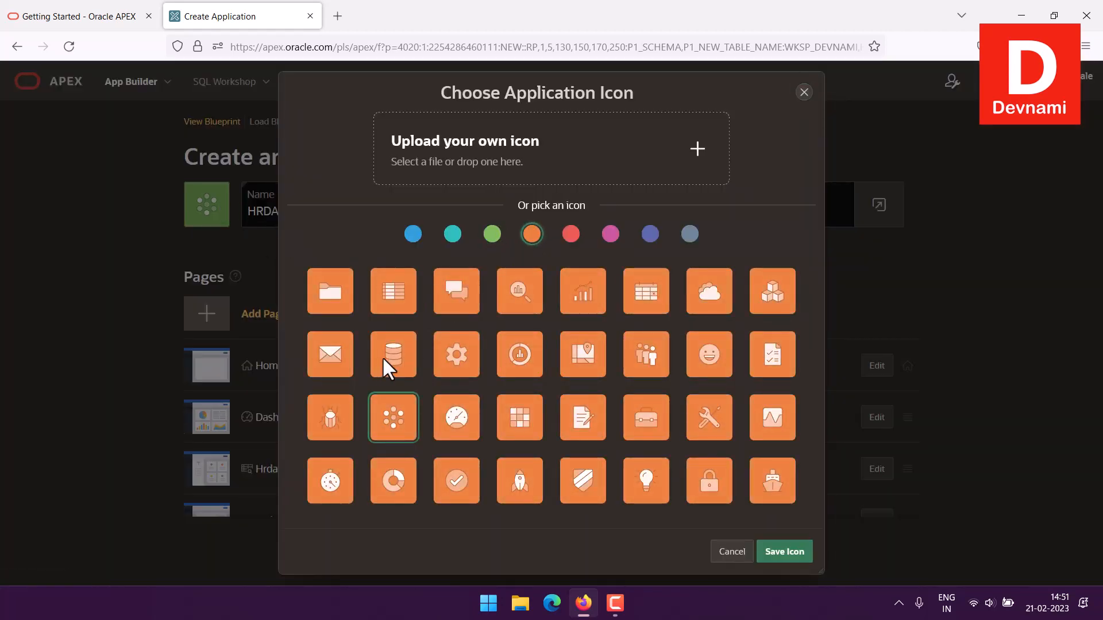
click(385, 353)
click(784, 552)
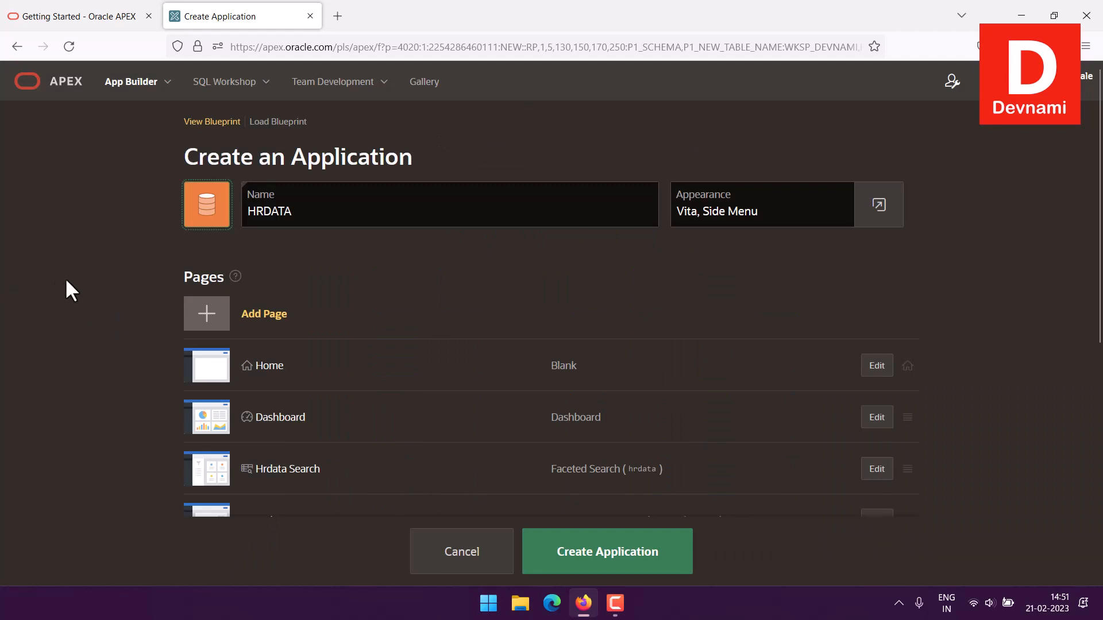
Enable Theme Style Selection, Activity Reporting, Configuration Options and Access Control for the application, and create it
scroll(718, 352, down, 6)
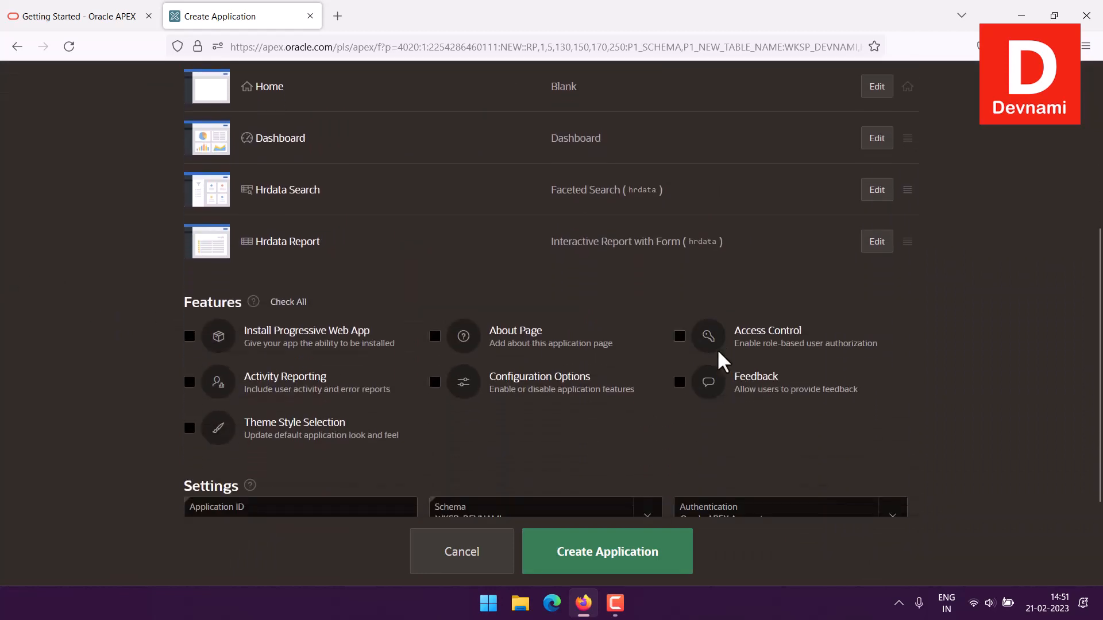
click(190, 335)
click(190, 289)
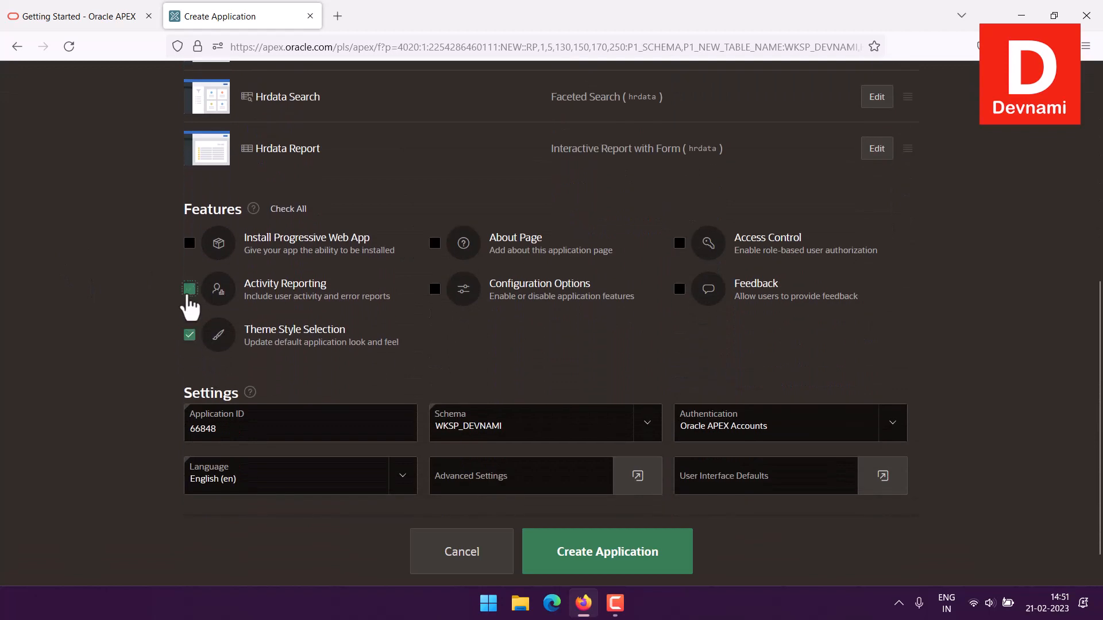
click(434, 293)
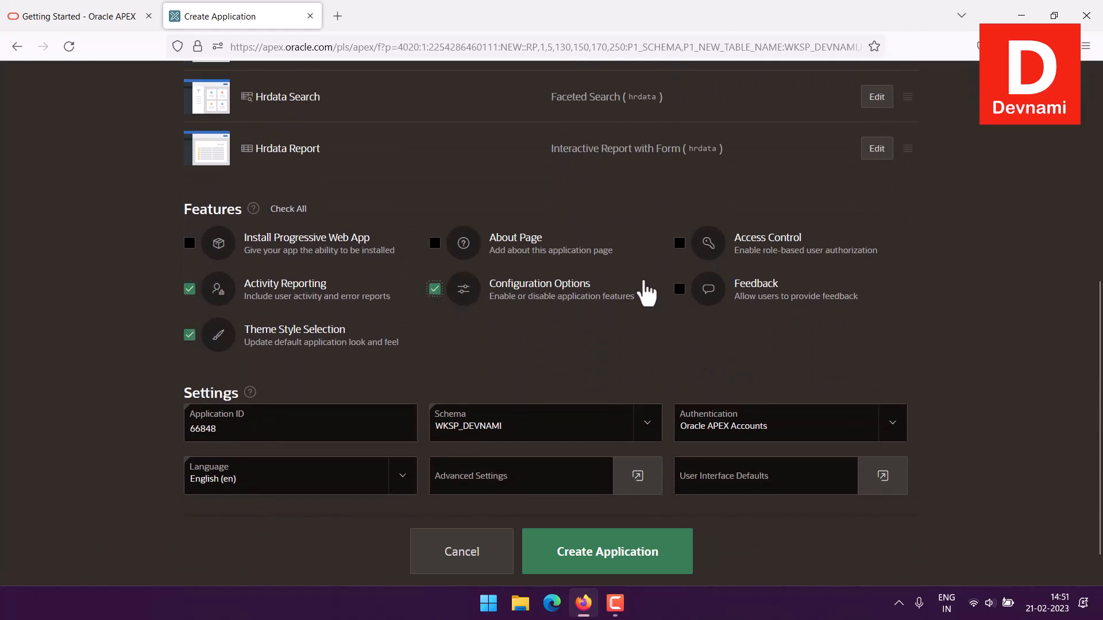
click(680, 246)
click(598, 552)
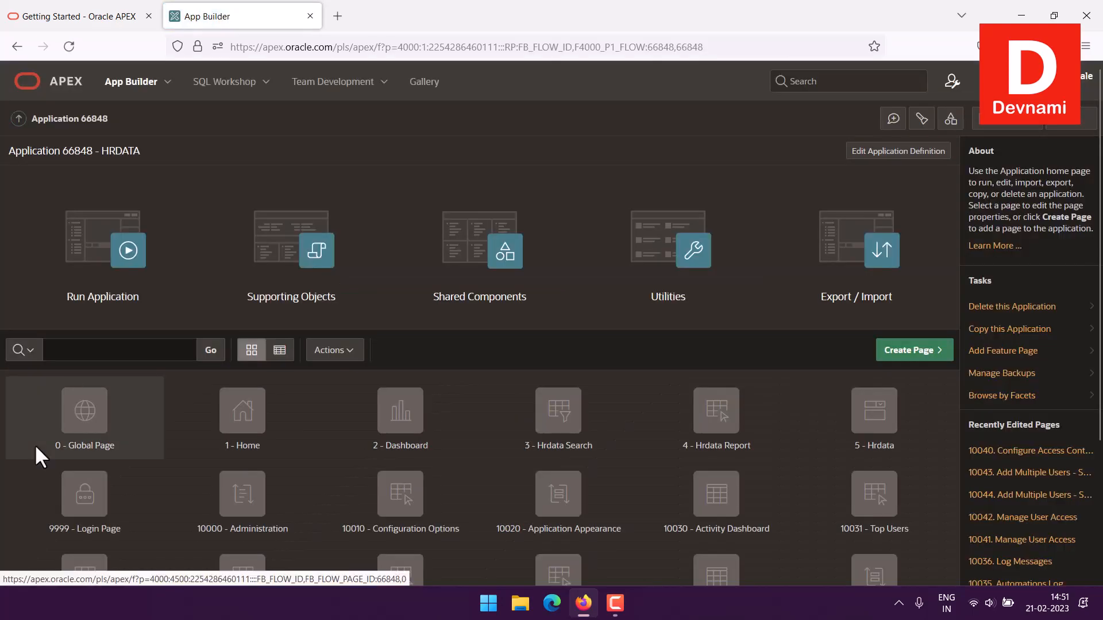
Run the HRDATA application and sign in by entering the account password
scroll(37, 451, down, 3)
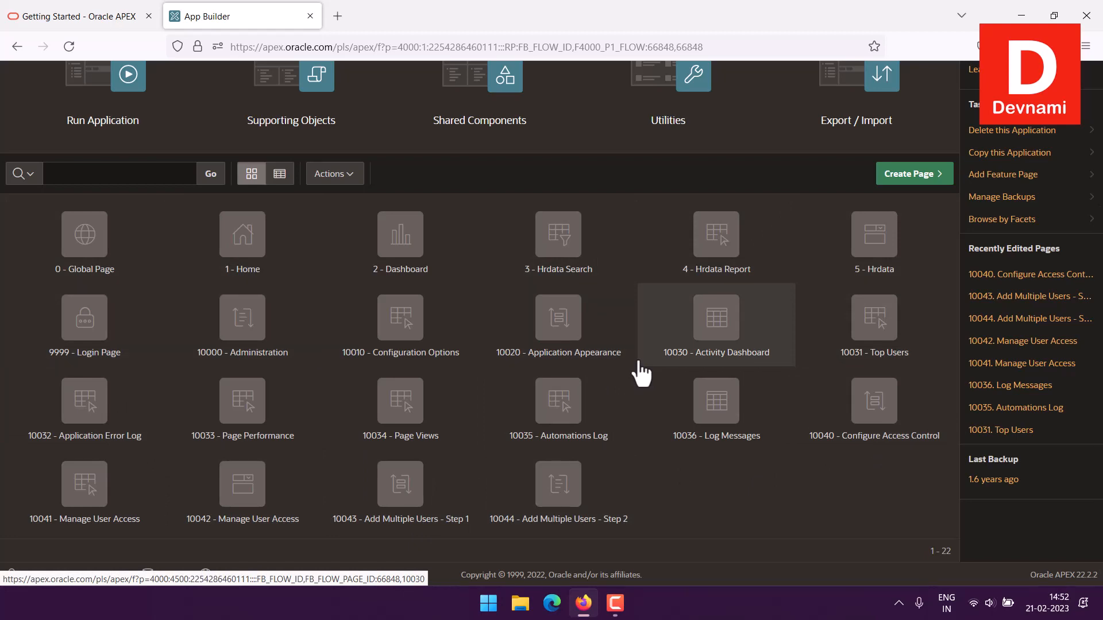
scroll(640, 362, up, 3)
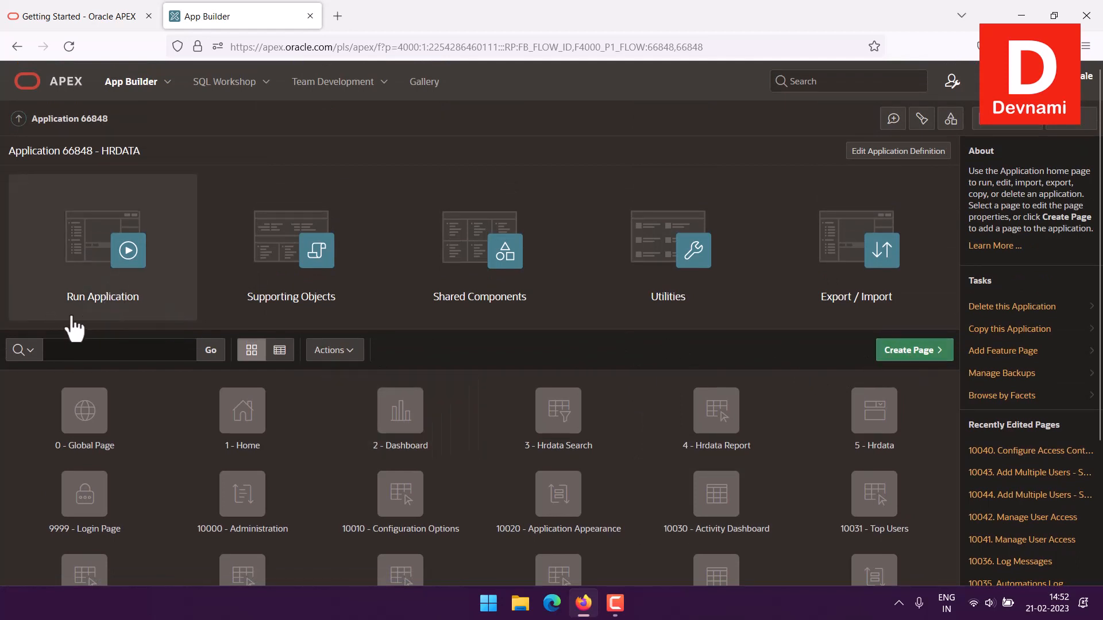
click(103, 318)
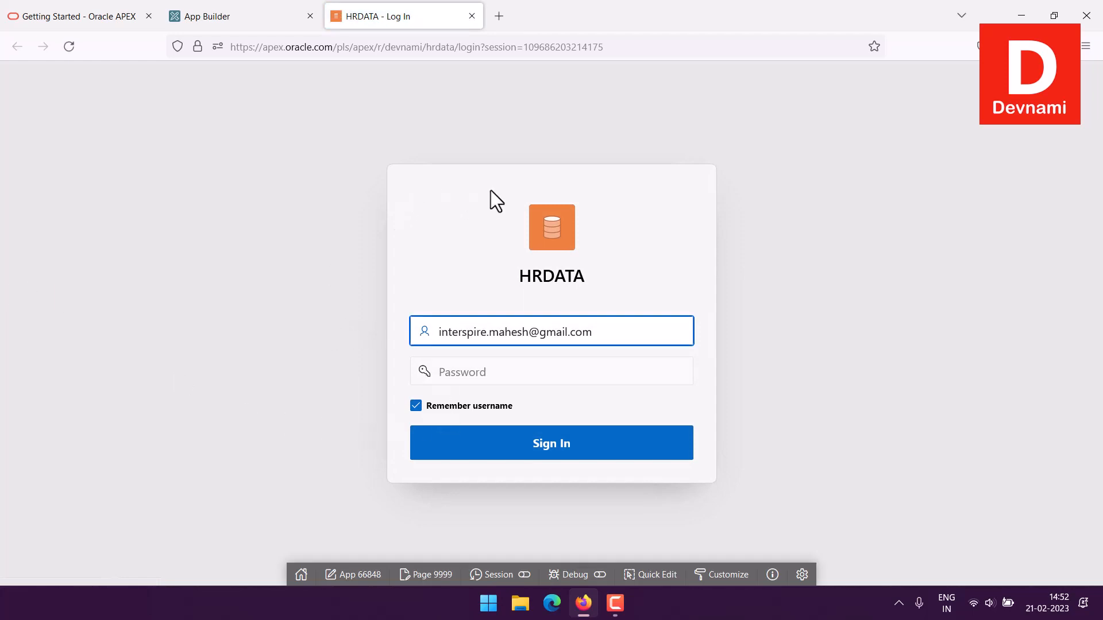
click(445, 373)
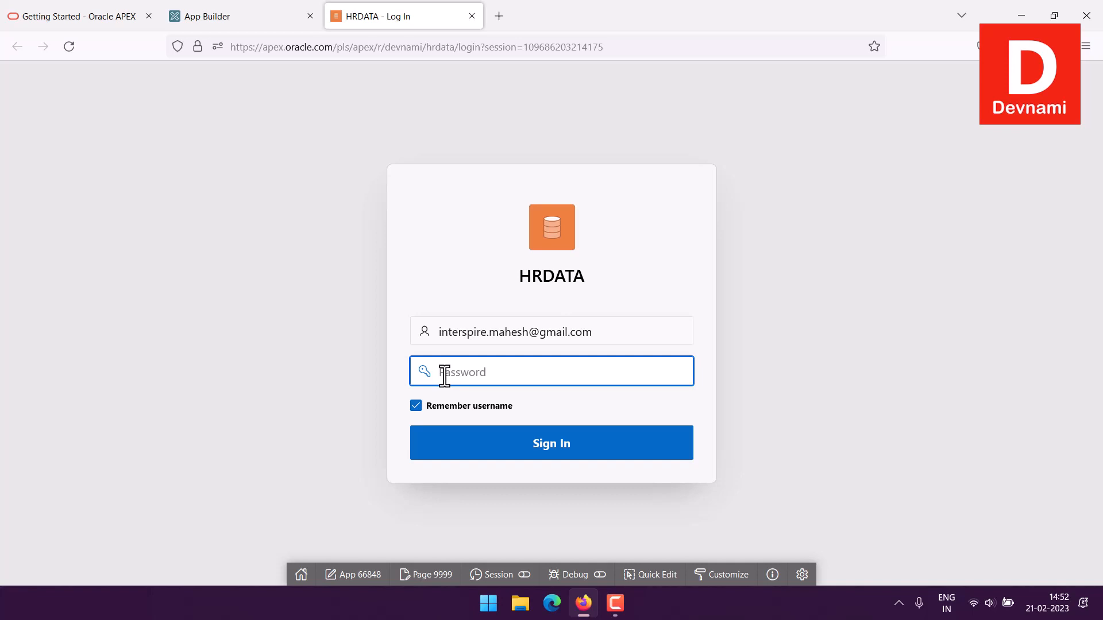
text(••••••••)
click(467, 457)
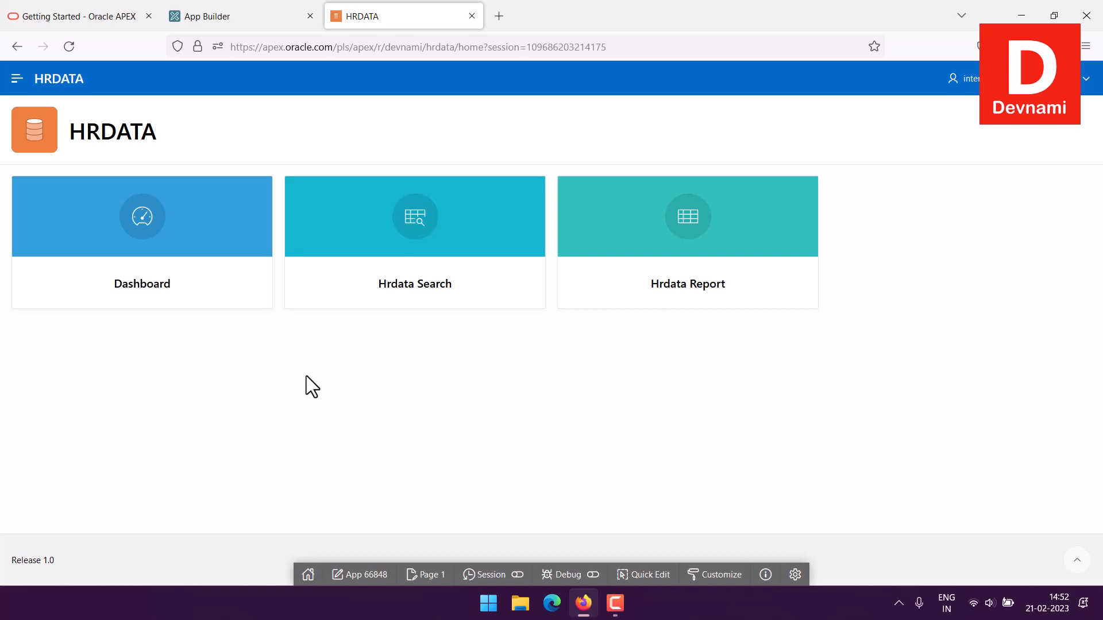
View the Hrdata Report page and its blank form for creating a record, and close the form without saving
click(609, 306)
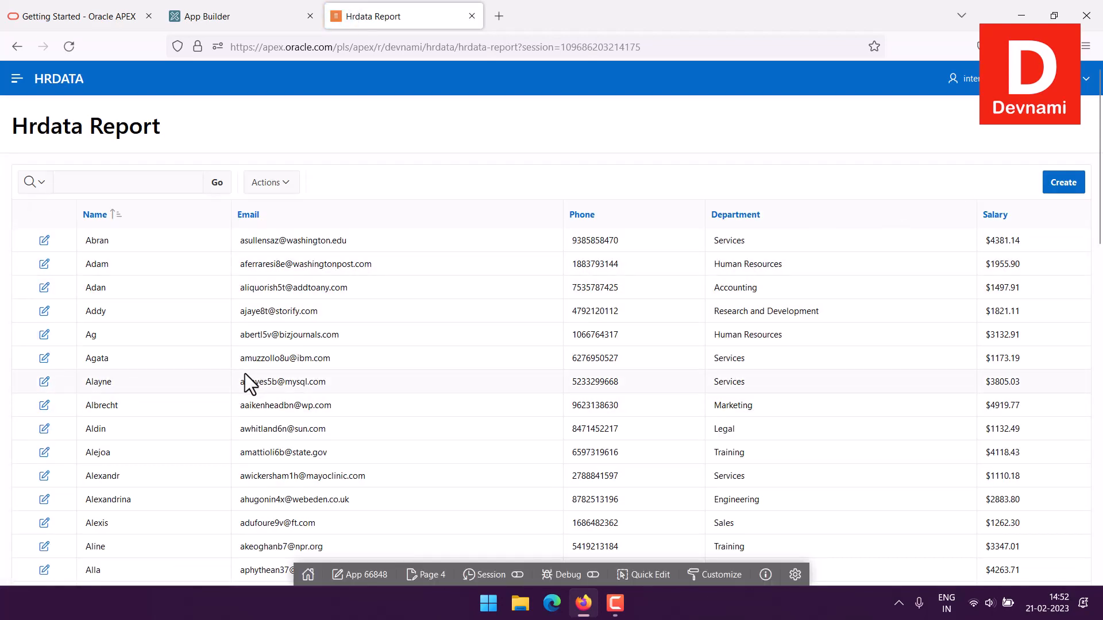
scroll(244, 374, down, 15)
scroll(245, 372, up, 13)
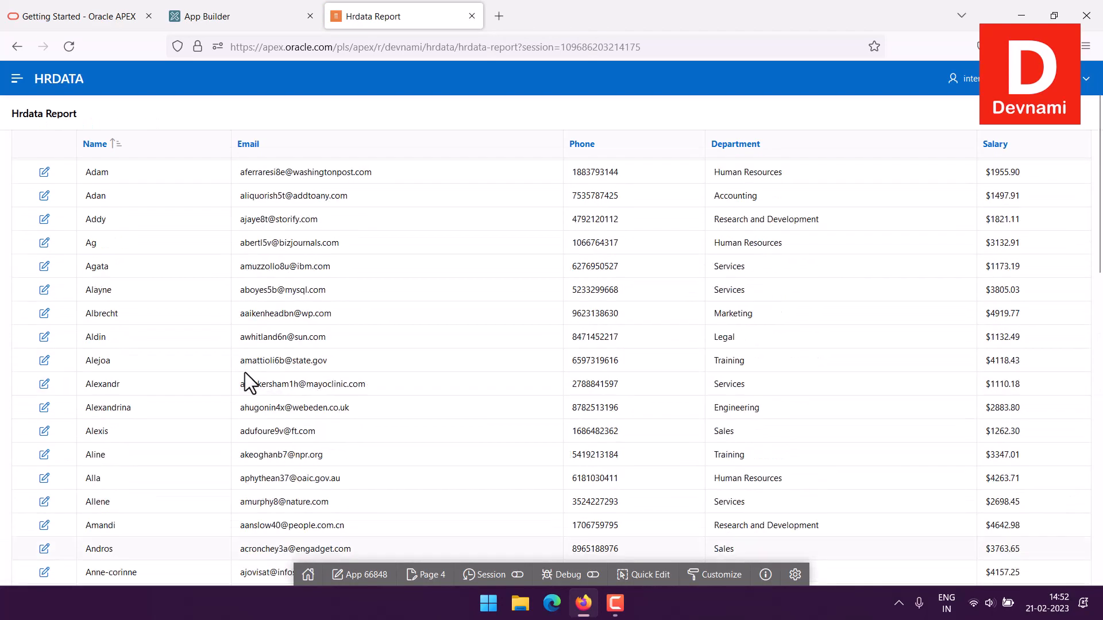
scroll(245, 372, up, 2)
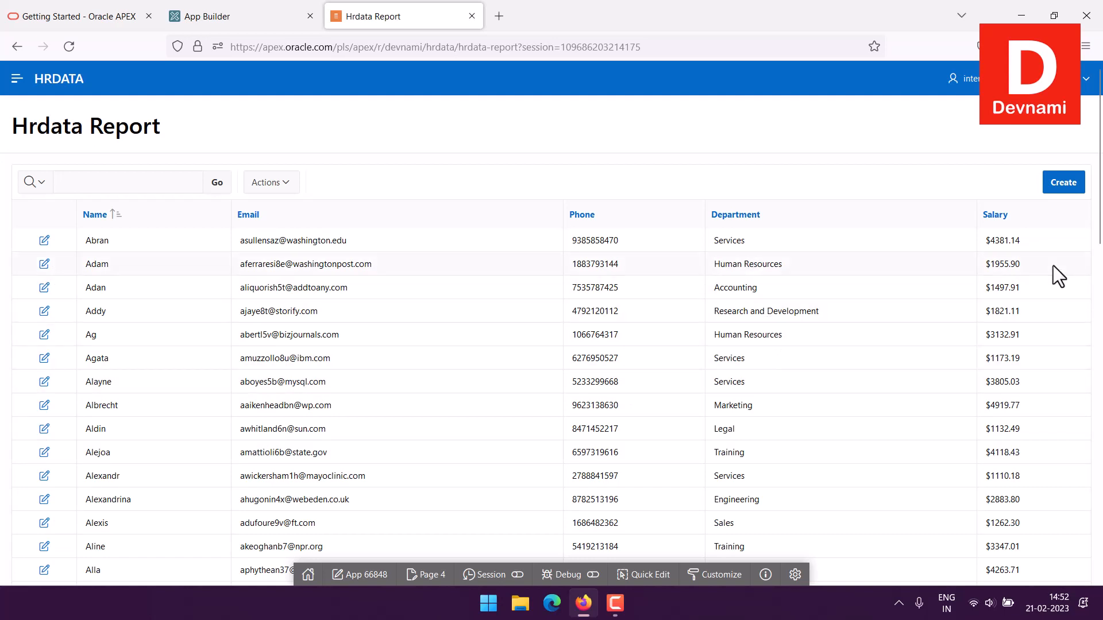
click(1064, 184)
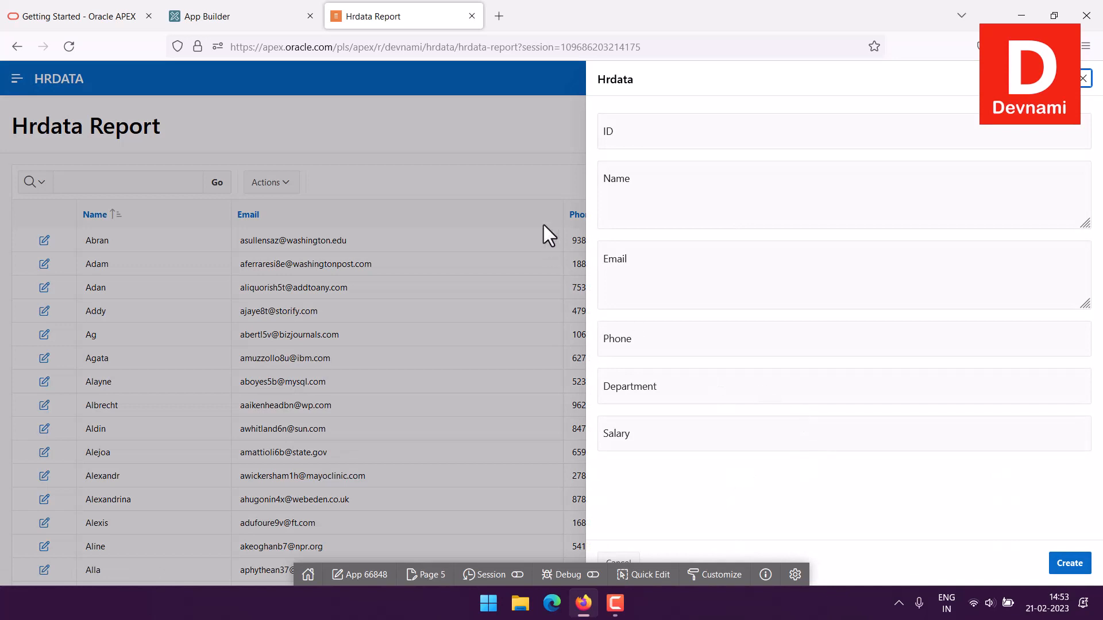
click(1085, 79)
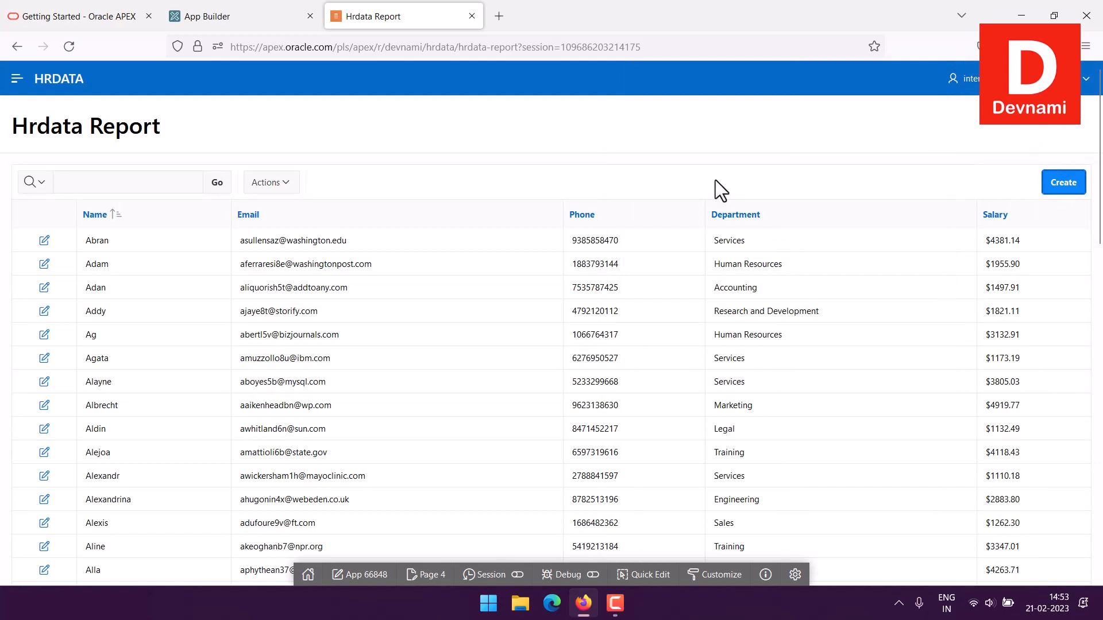
View the full list of Department facets on the Hrdata Search page and the department chart on the Dashboard page
click(17, 78)
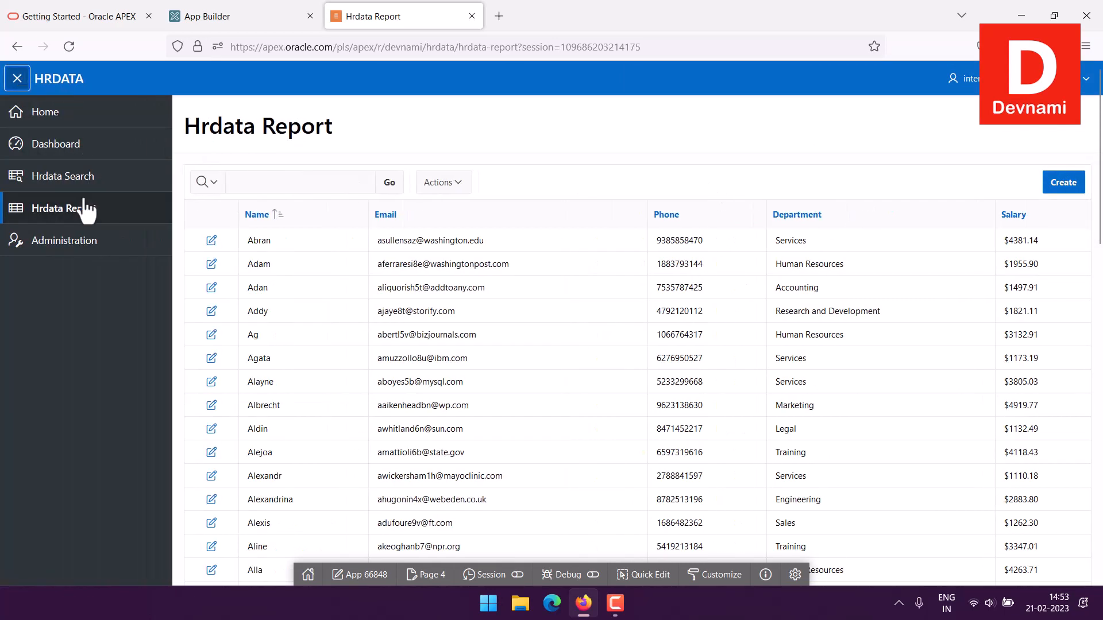
click(6, 192)
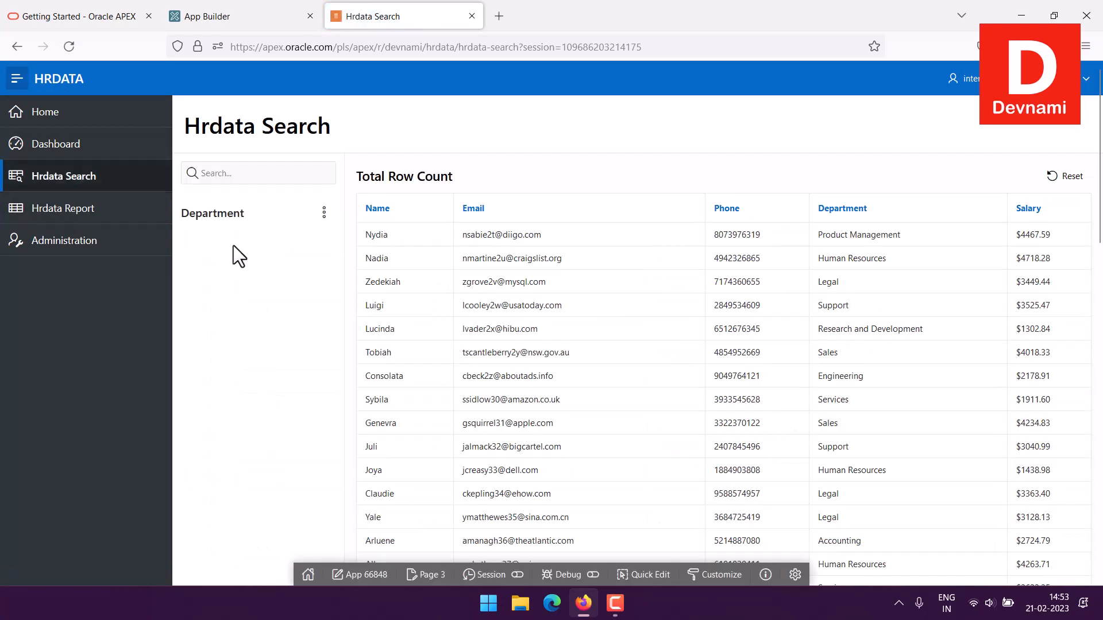
click(208, 363)
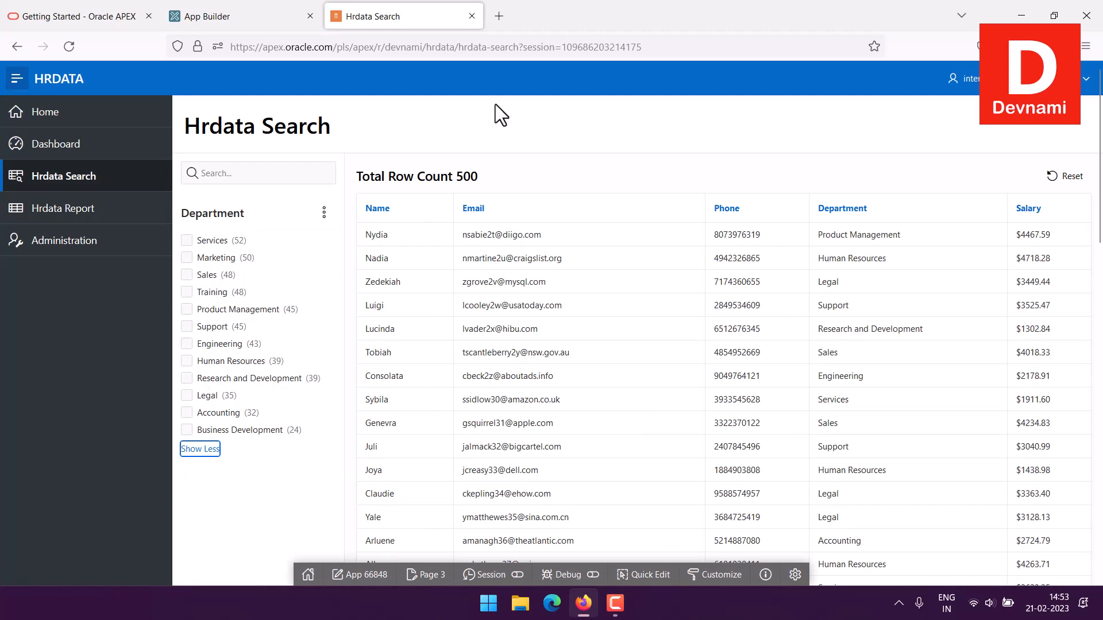
click(501, 117)
click(139, 149)
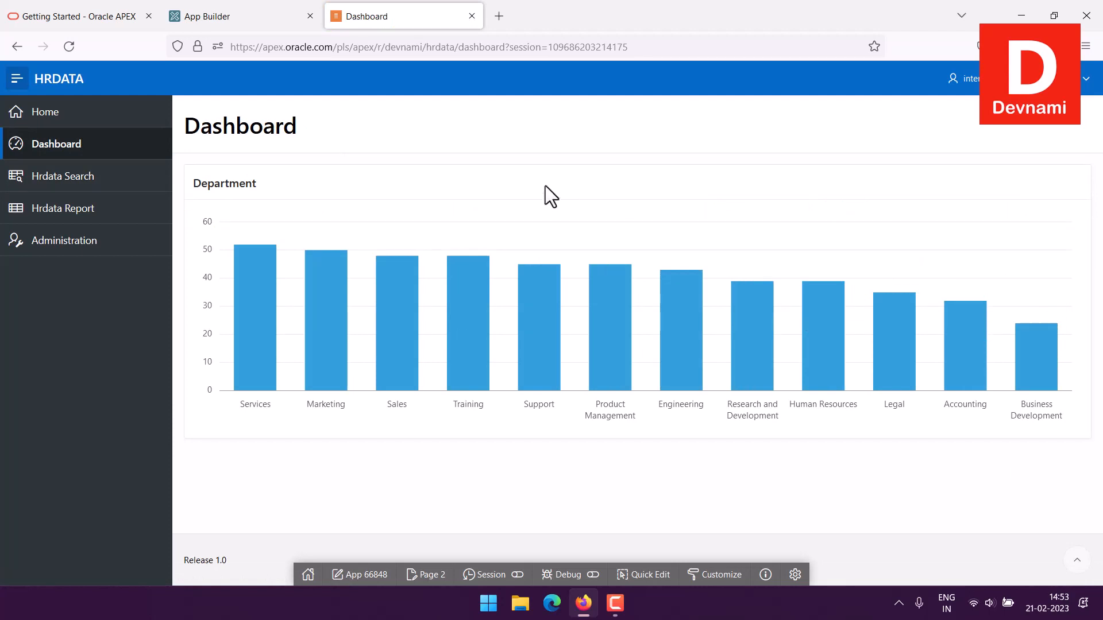
Close the running application and start creating a page of type Form in the App Builder
click(236, 11)
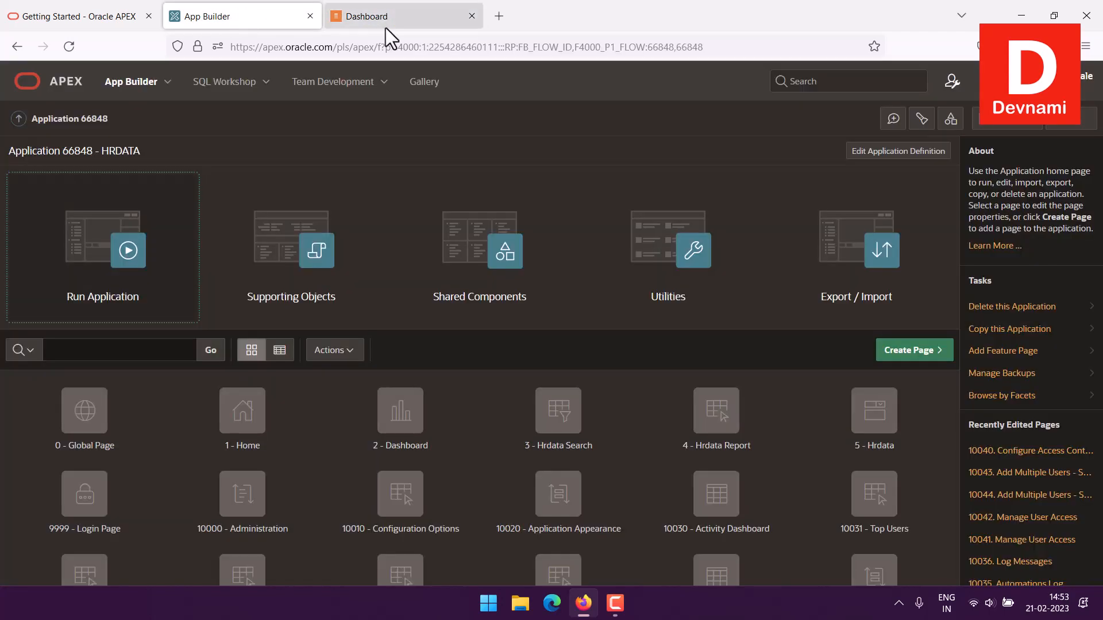
click(471, 16)
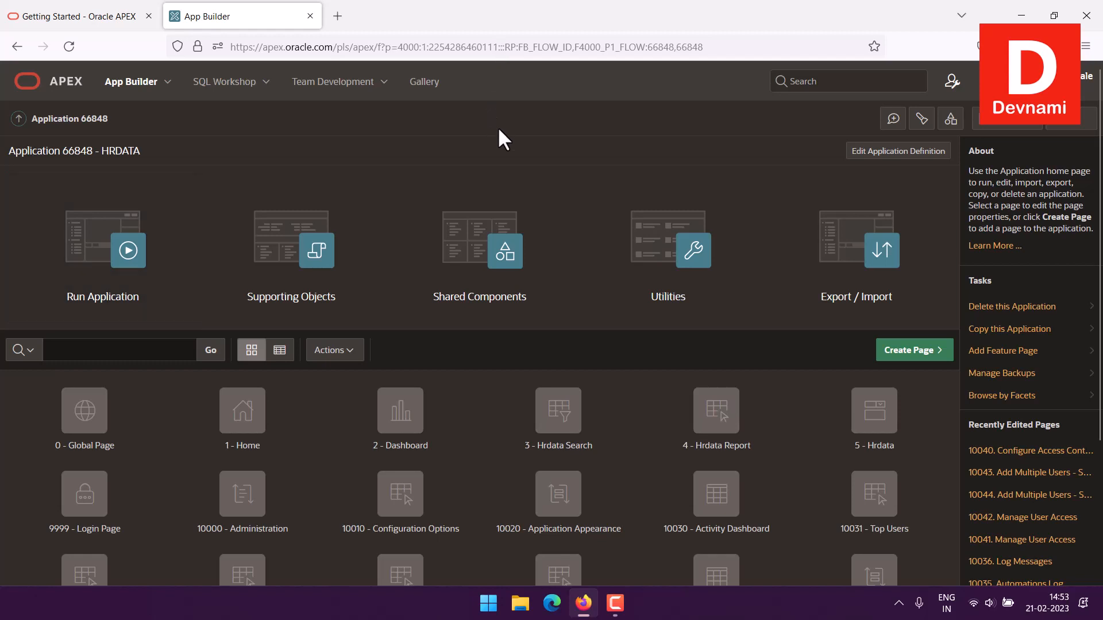
click(909, 350)
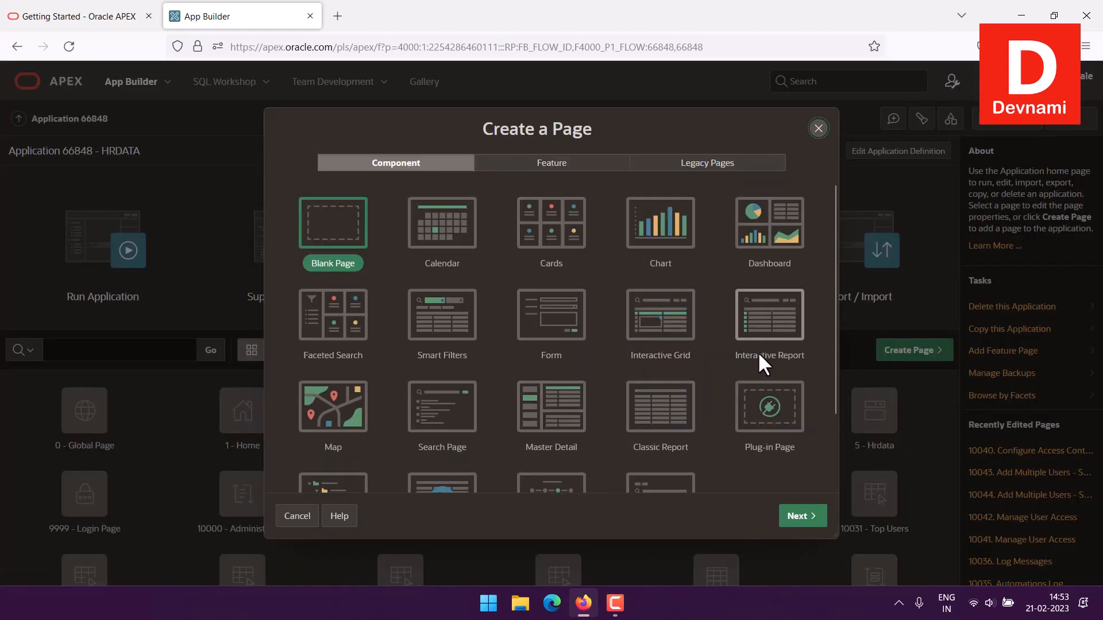
click(545, 330)
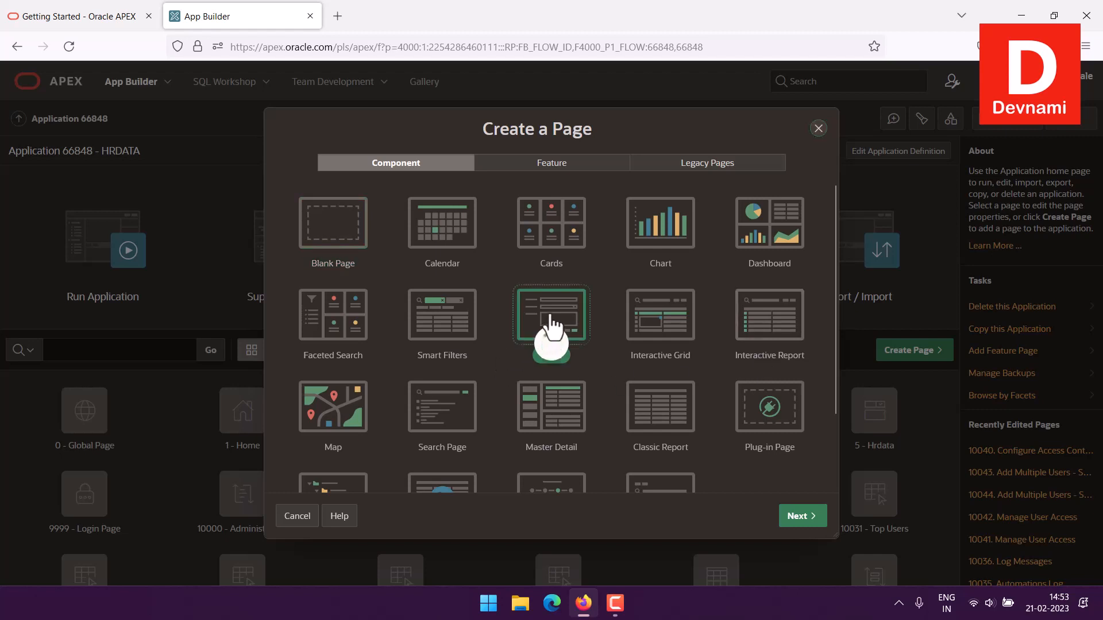
click(800, 516)
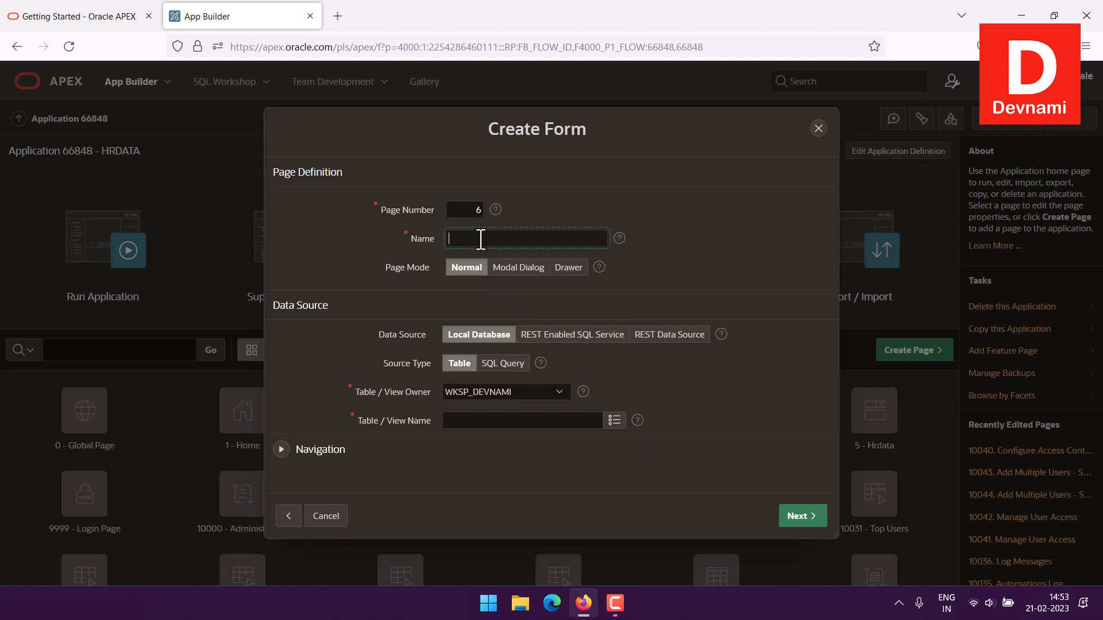
Name the form page Add Employee, with the HRDATA table as its data source, and continue to the primary key settings
text(Add Employee)
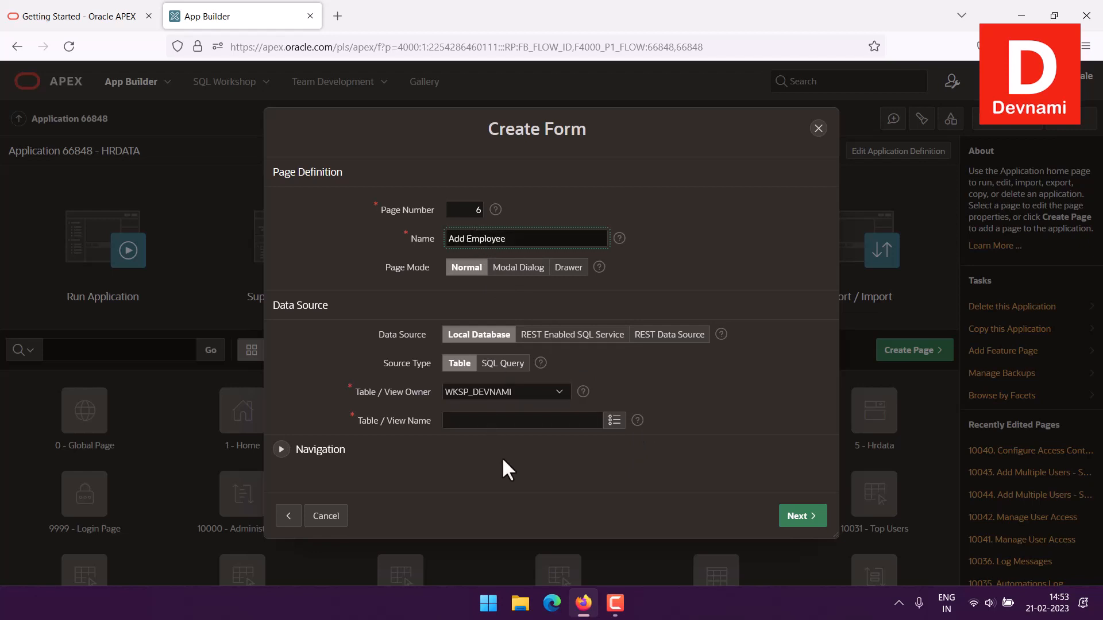
click(613, 421)
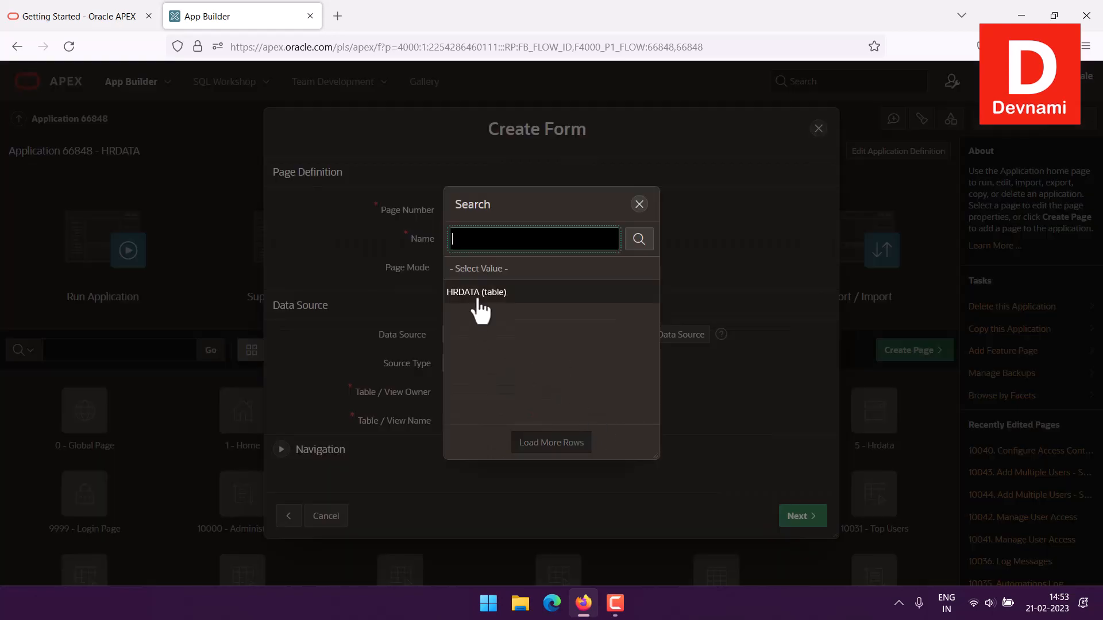
click(478, 292)
click(695, 391)
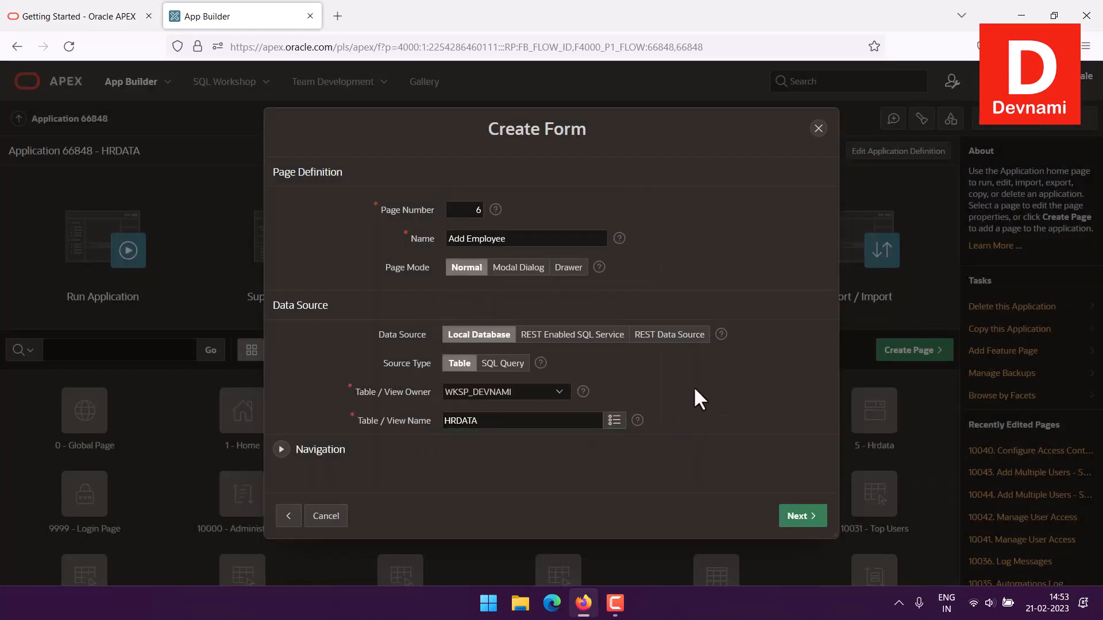
click(788, 513)
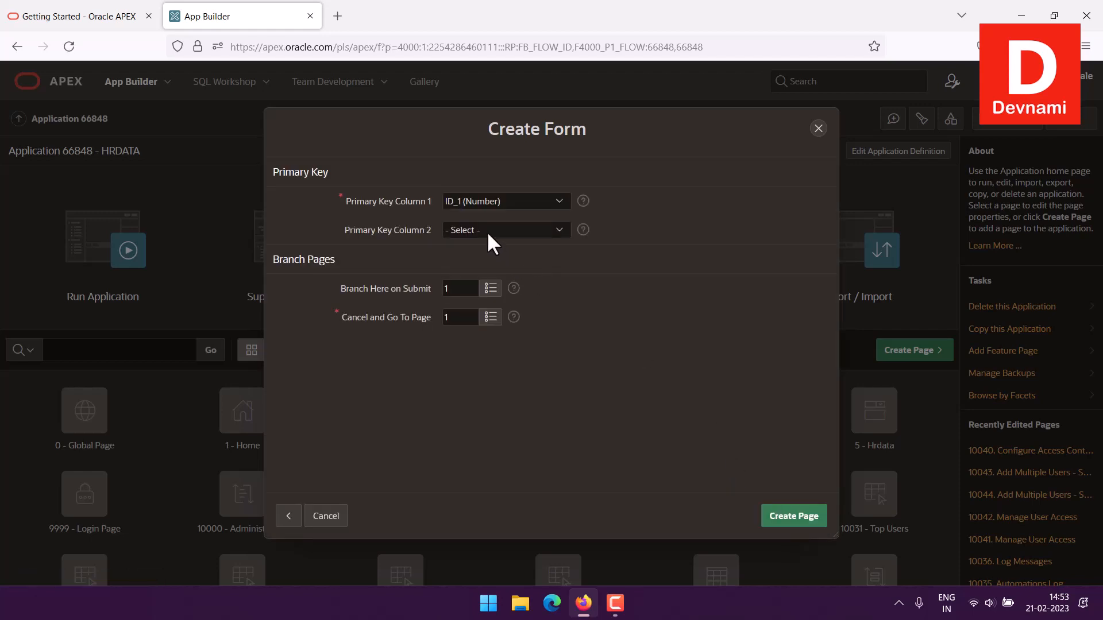
Set ID as the second primary key column and create the Add Employee form page
click(487, 231)
click(485, 265)
click(792, 520)
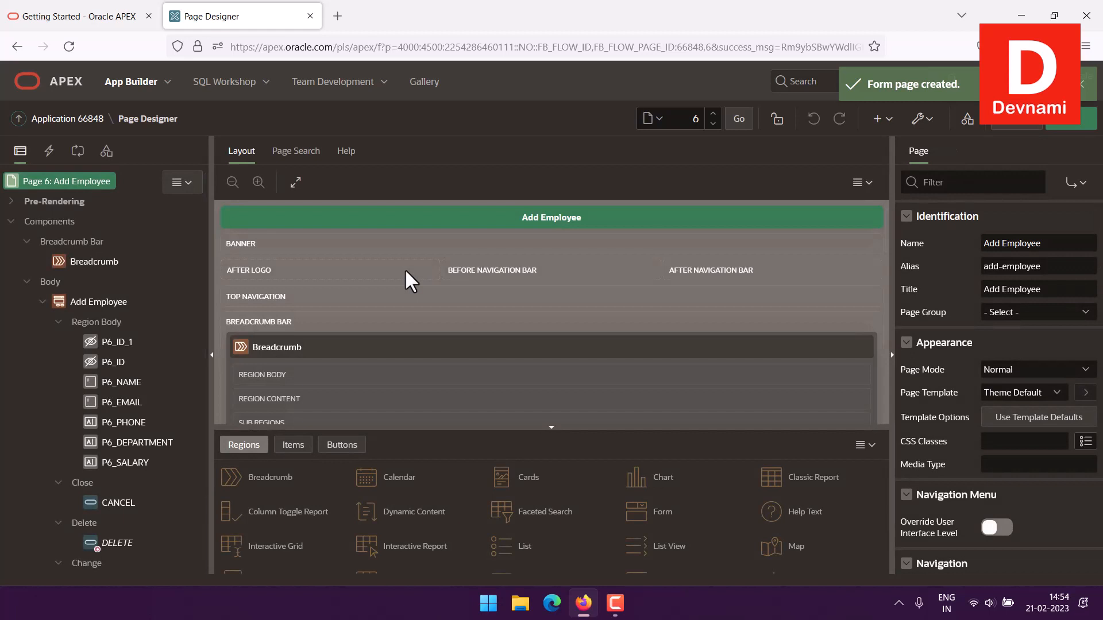
scroll(405, 268, down, 6)
scroll(406, 269, up, 5)
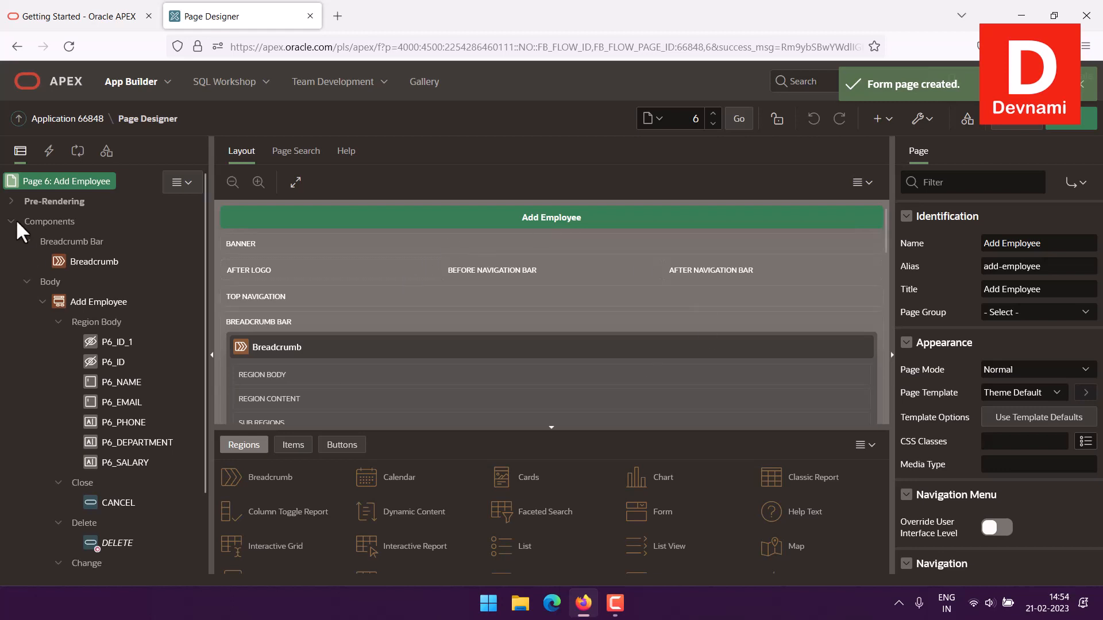
Return to the application home, run the HRDATA application and open its Add Employee page
click(35, 118)
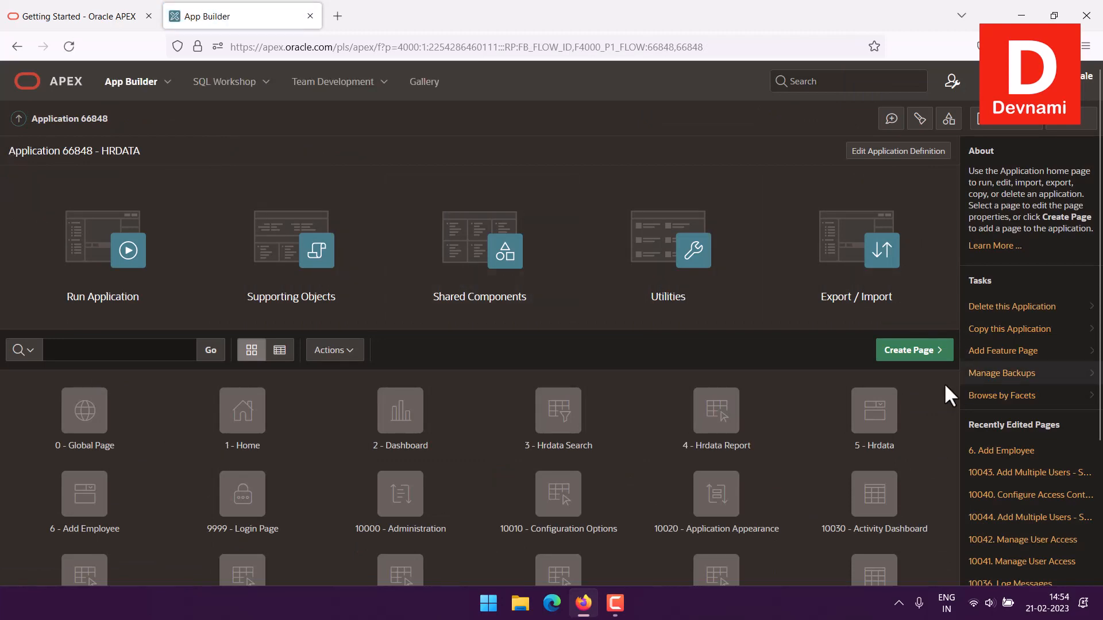
scroll(735, 382, down, 3)
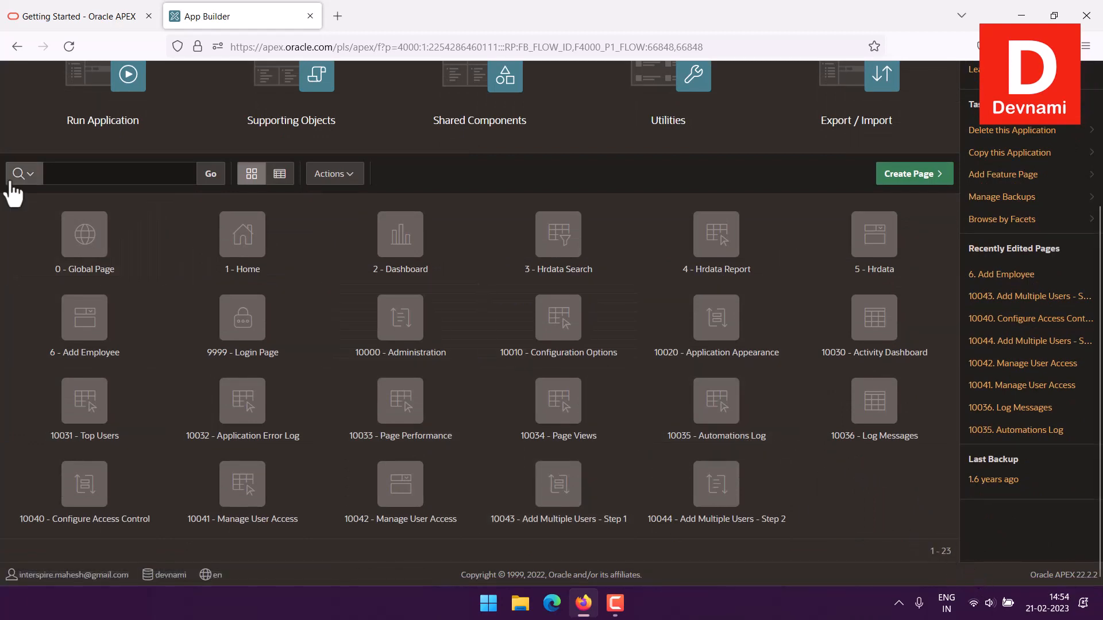
scroll(15, 159, up, 3)
click(79, 257)
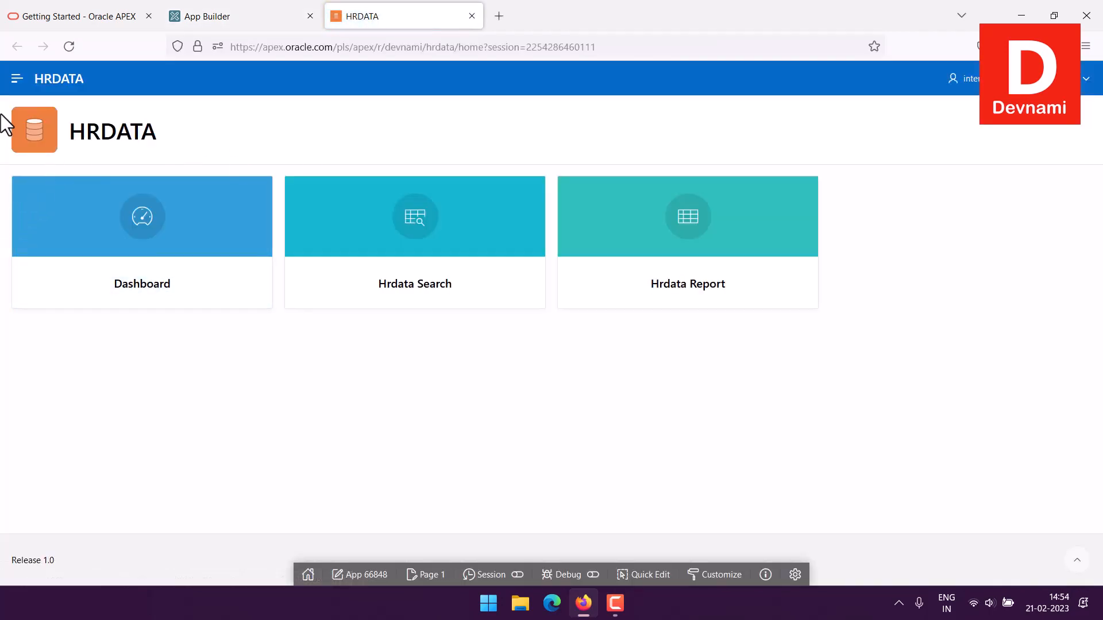
click(18, 83)
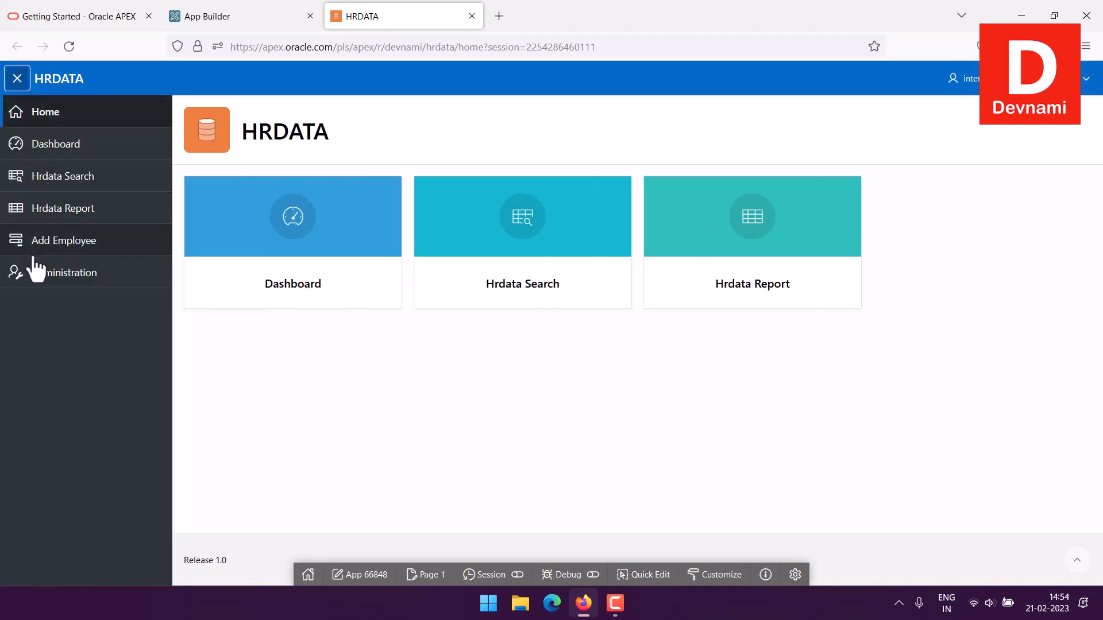
click(17, 244)
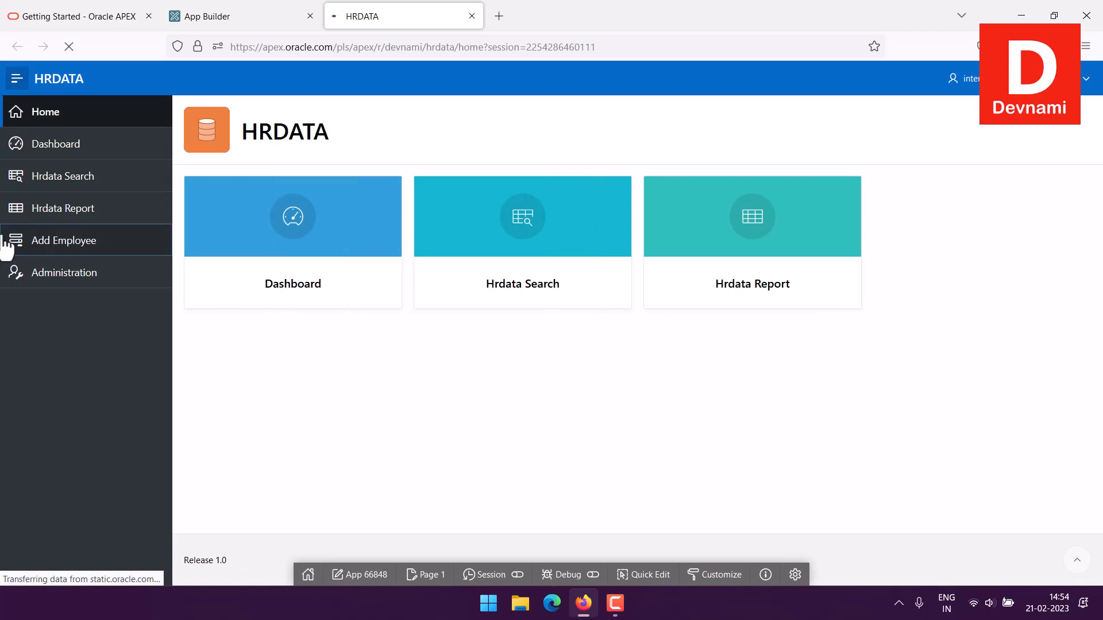
Go through the Name, Email, Phone, Department and Salary fields of the Add Employee form without entering data
click(253, 249)
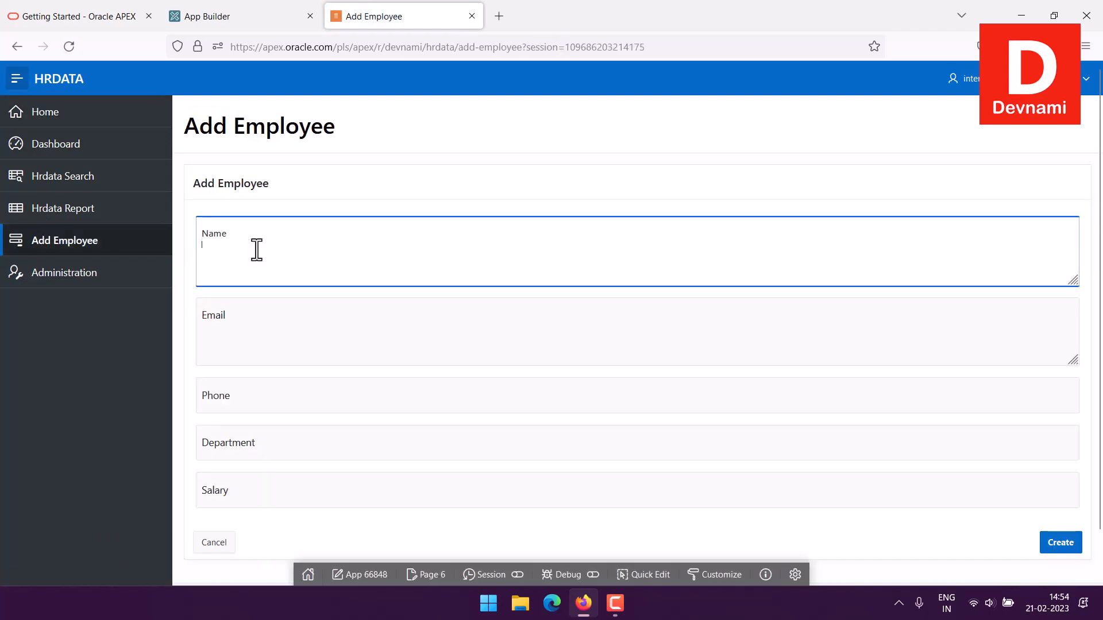
click(253, 333)
scroll(378, 360, down, 2)
click(280, 344)
click(293, 400)
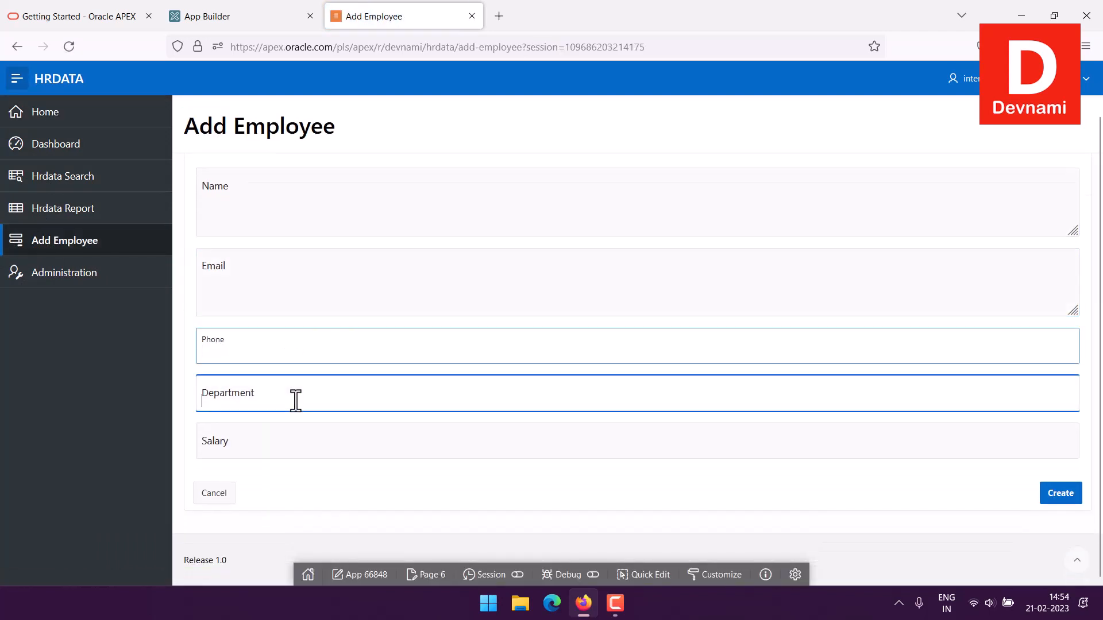
click(283, 447)
click(852, 487)
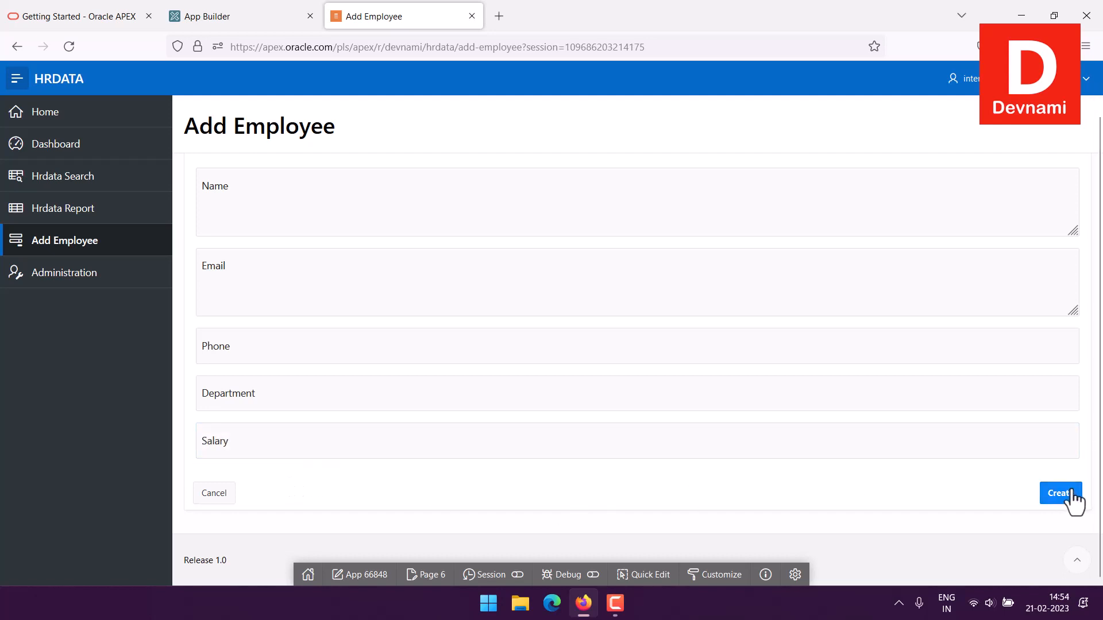
Review the Add Employee form from its heading to its Create button, and collapse the navigation menu to view it at full width
scroll(299, 207, up, 1)
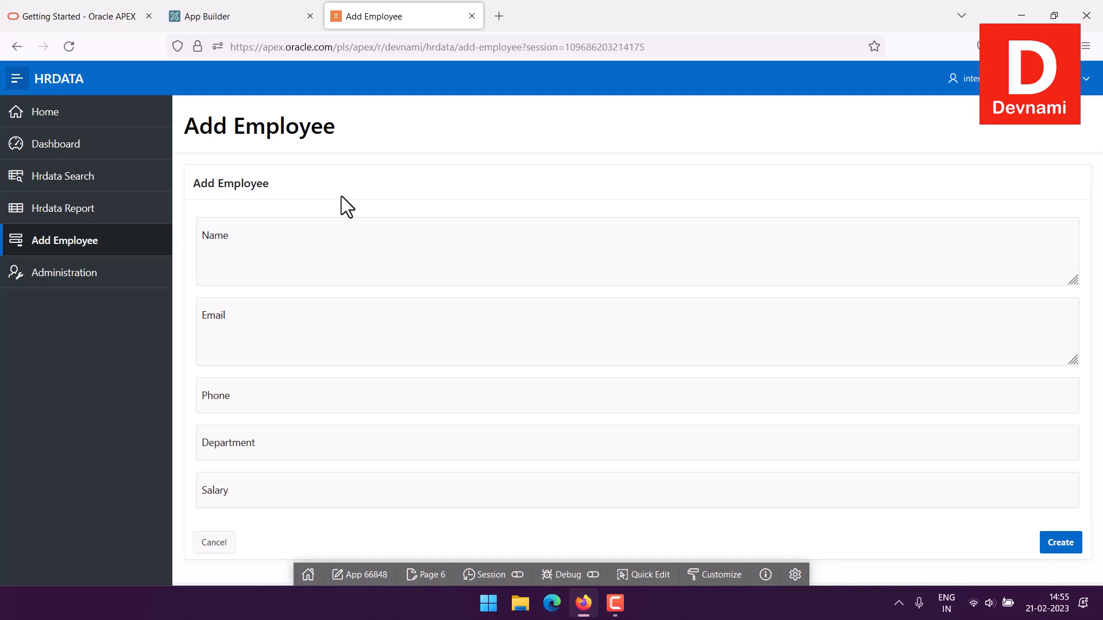
scroll(341, 196, down, 1)
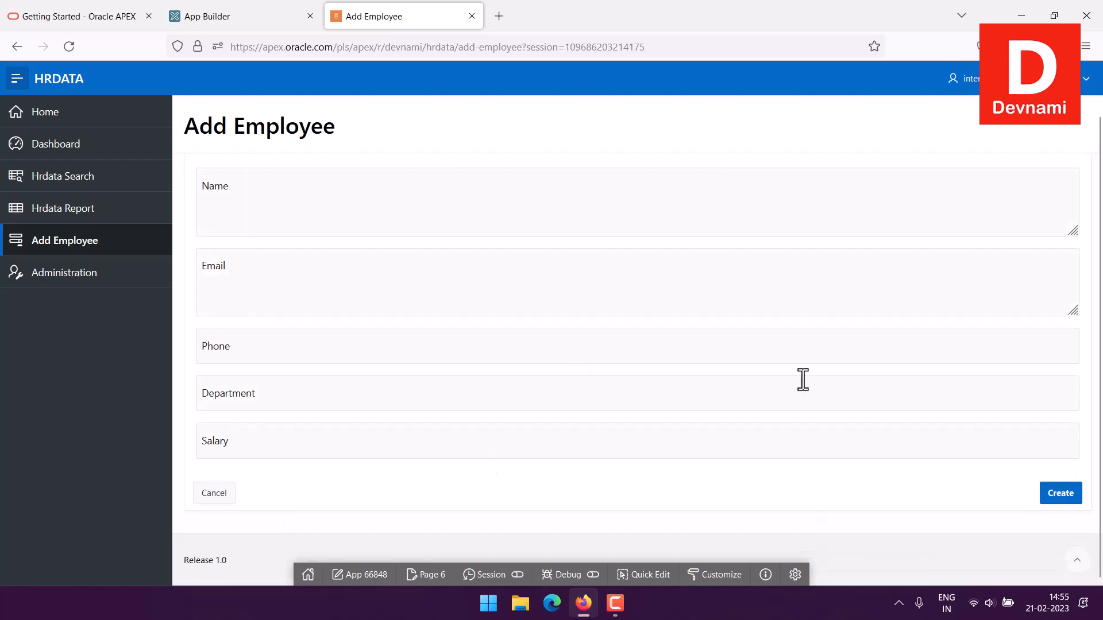
scroll(803, 379, up, 1)
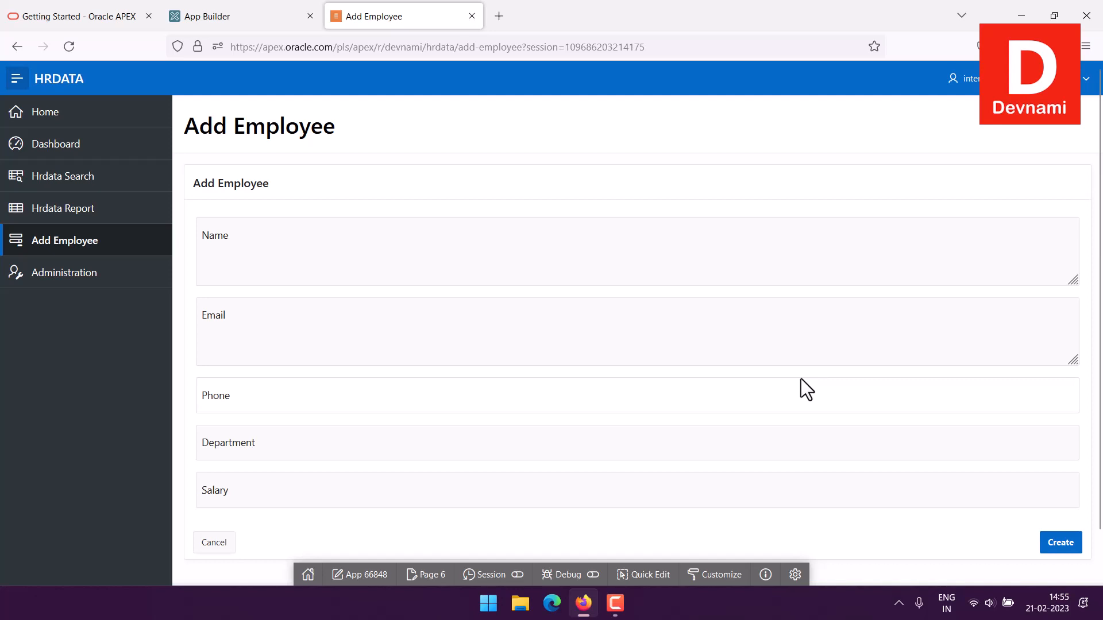
click(16, 80)
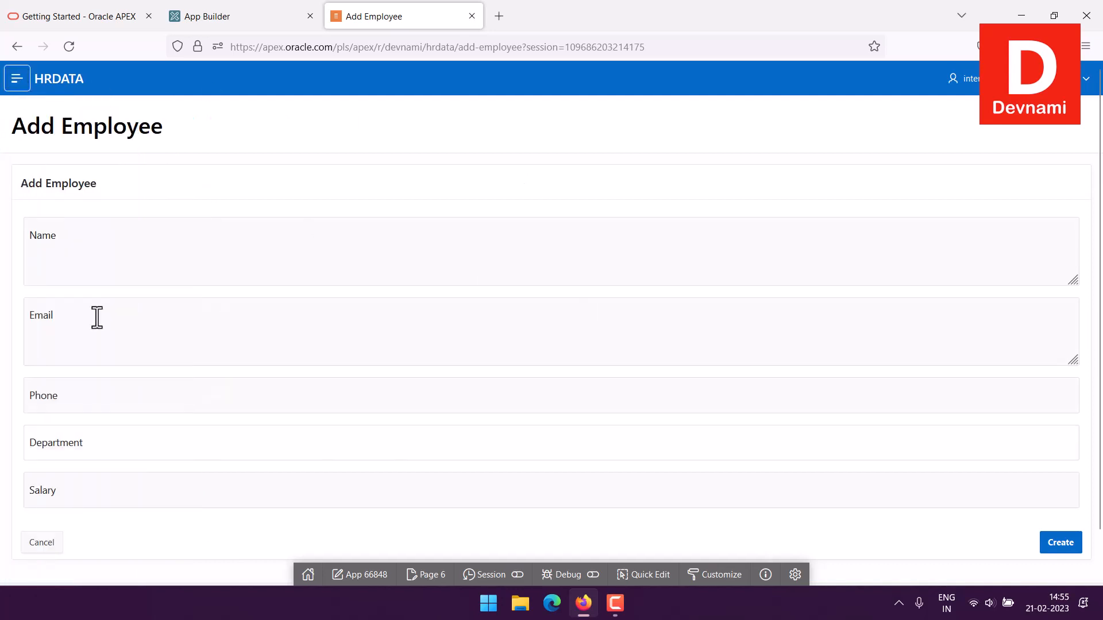
scroll(371, 283, down, 1)
scroll(372, 283, up, 1)
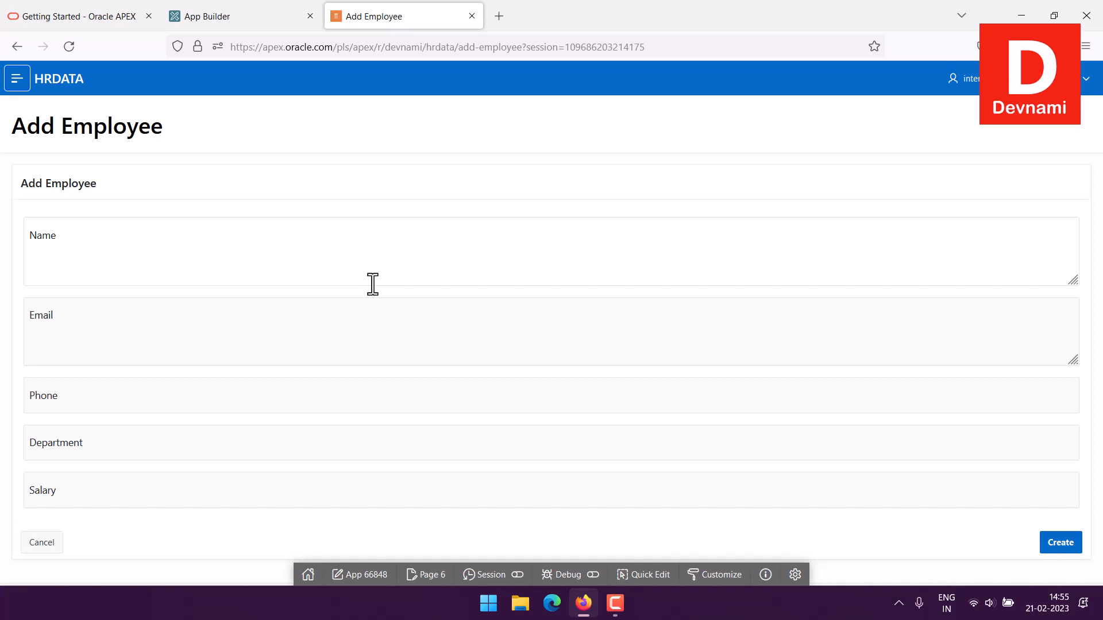
Close the running application and export application 66848 HRDATA, keeping the preset export preferences
click(471, 16)
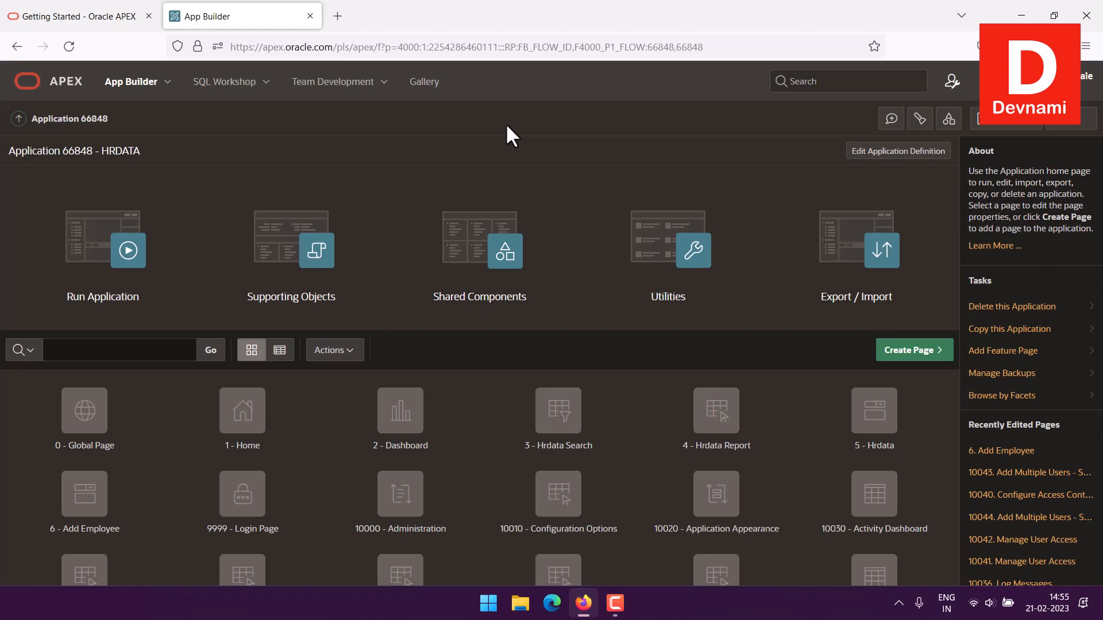
click(831, 247)
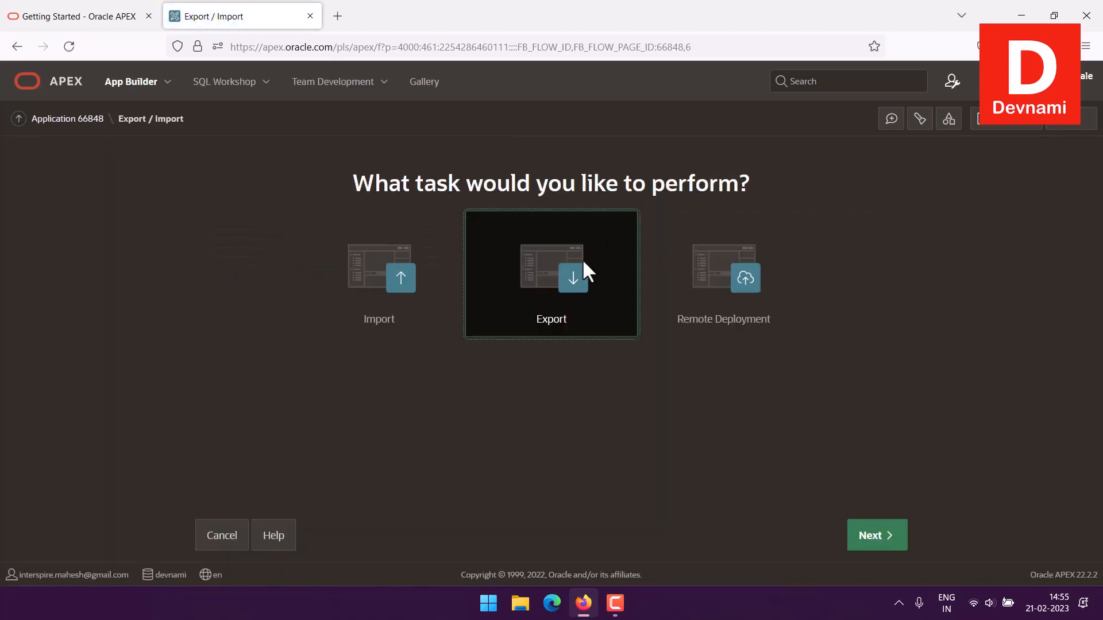
click(873, 534)
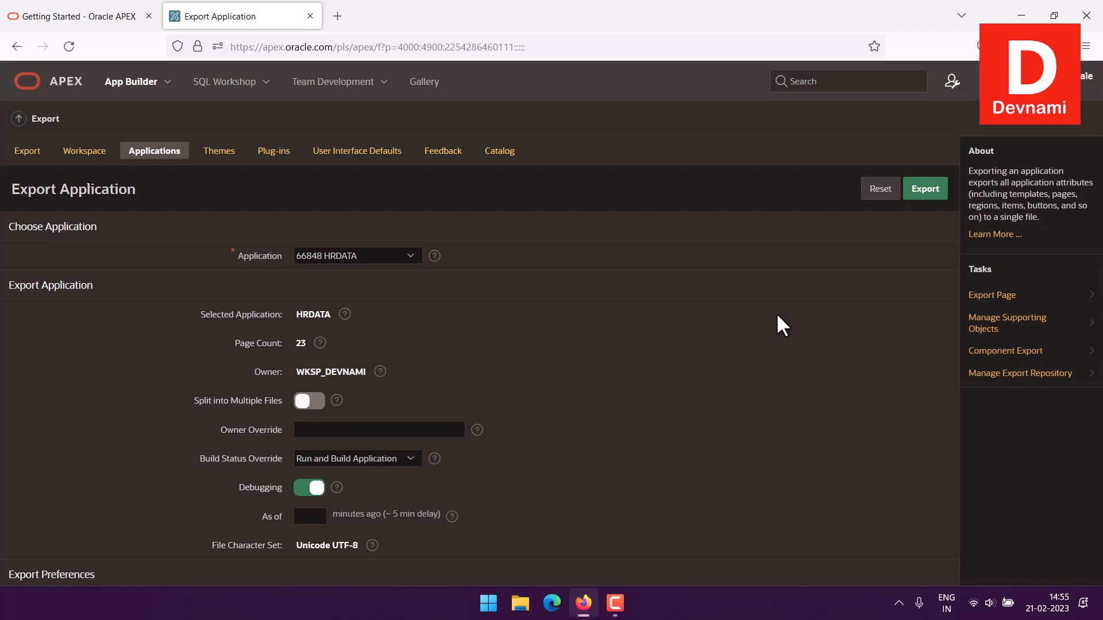
scroll(720, 281, down, 5)
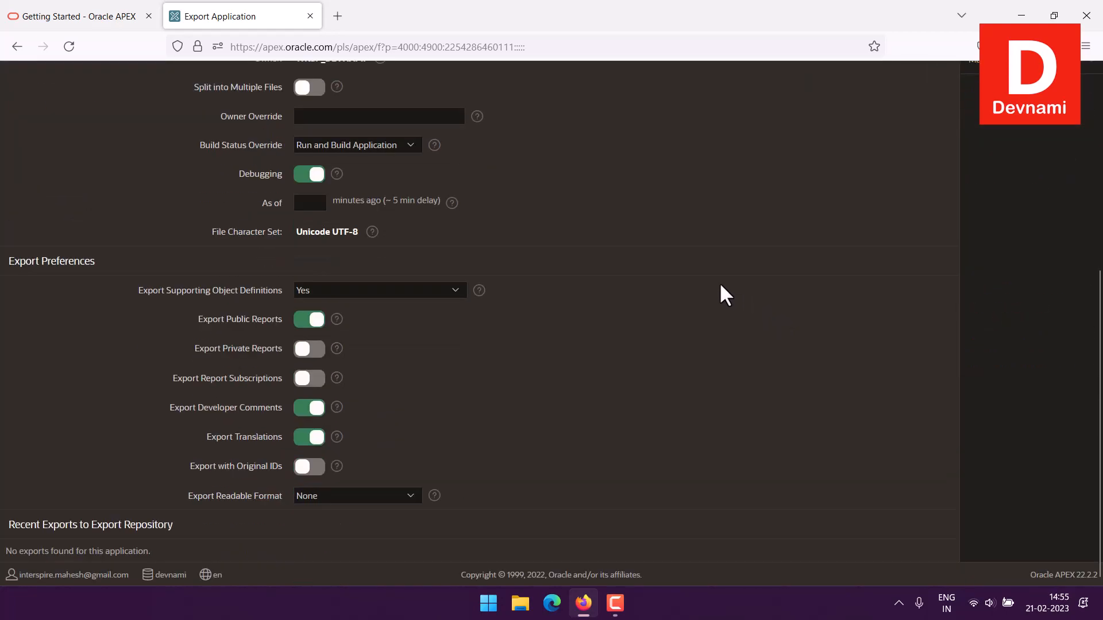
scroll(719, 281, up, 5)
click(919, 192)
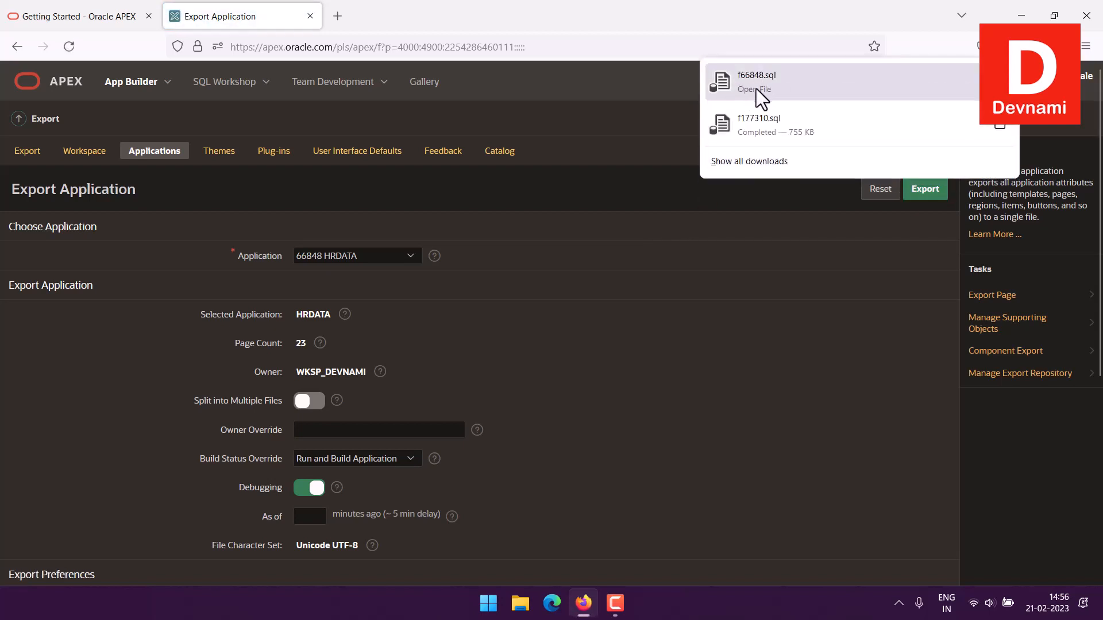
click(618, 144)
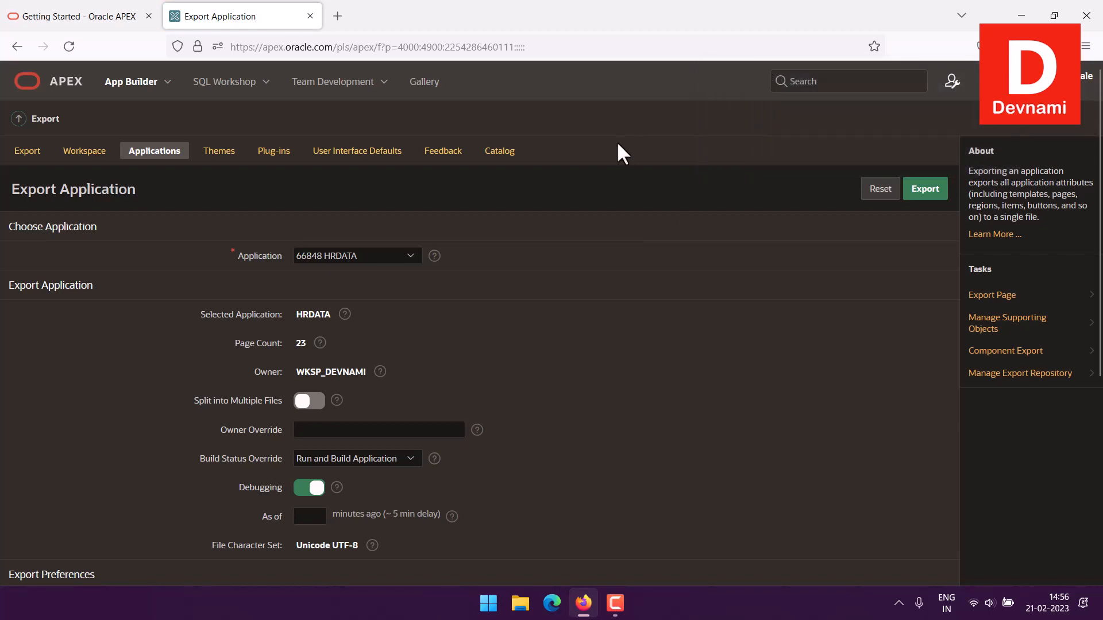
Return to the App Builder home and open the HRDATA application for editing
click(9, 131)
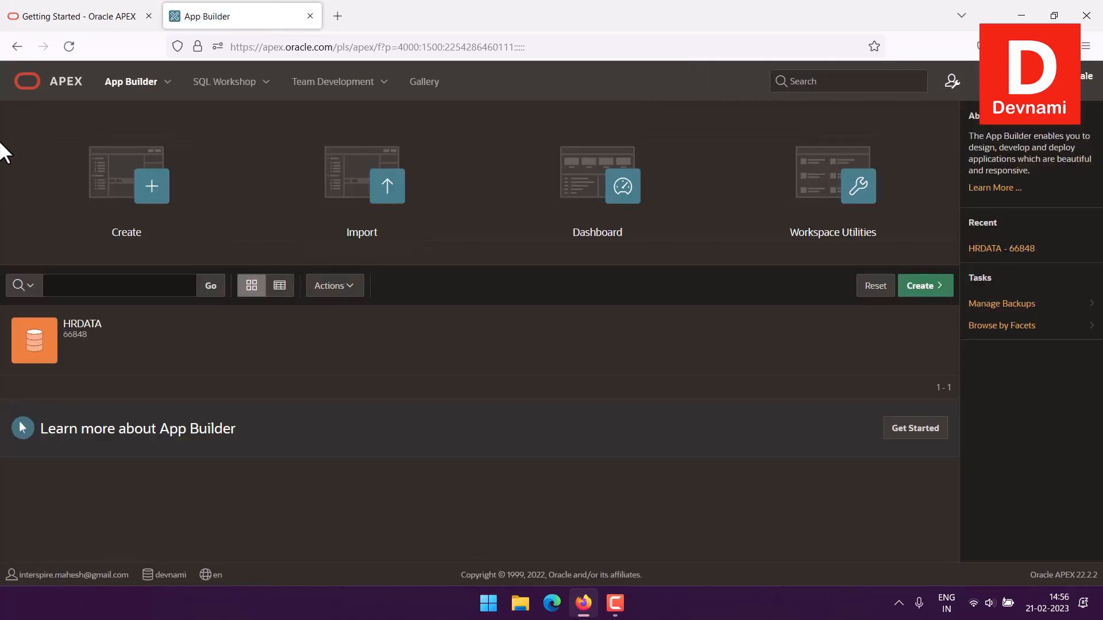
mouse_move(92, 344)
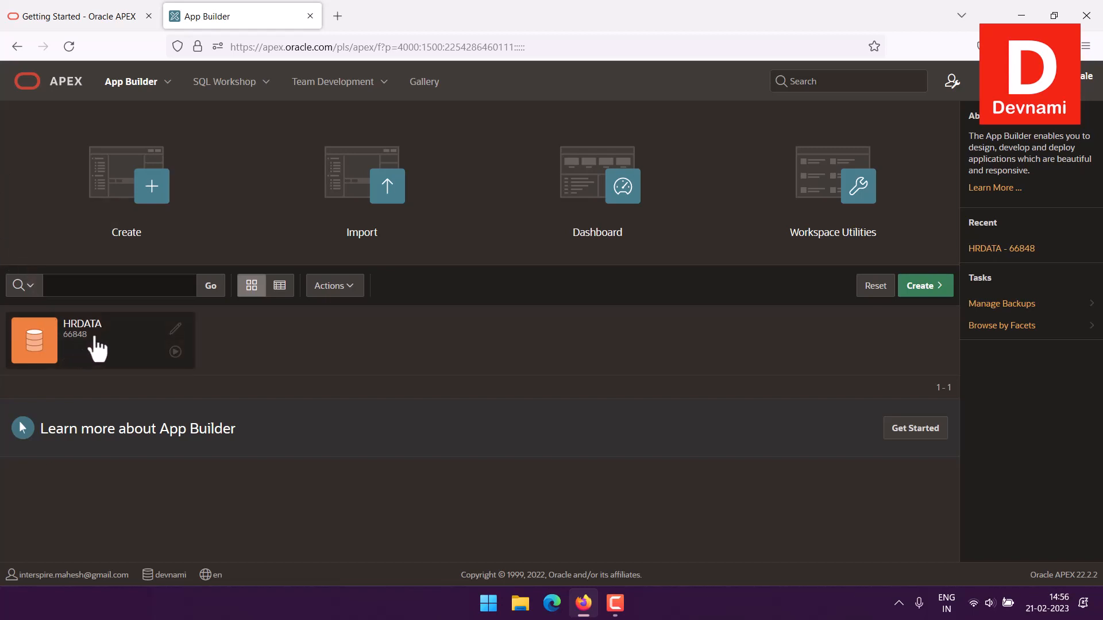
click(174, 331)
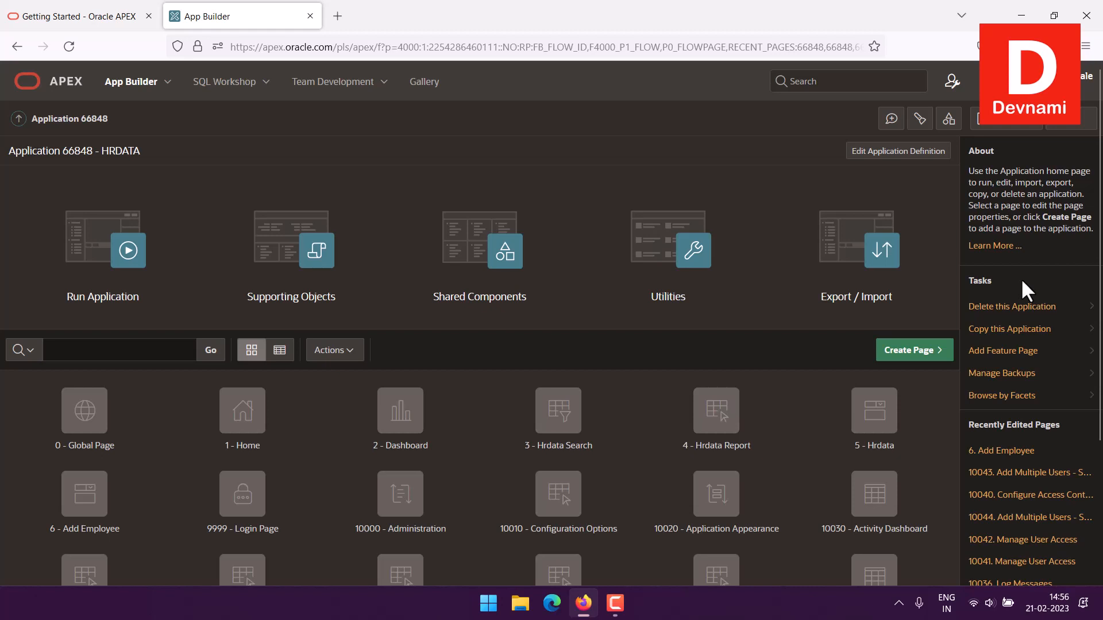
Request deletion of the HRDATA application, expand the list of its pages and permanently delete it
click(1017, 307)
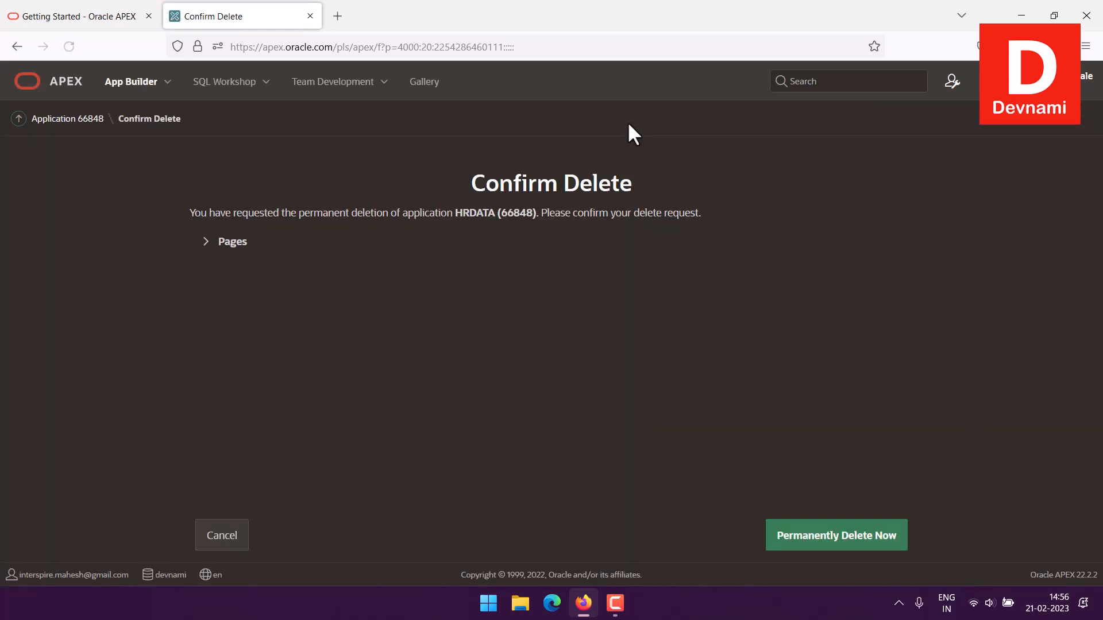
click(228, 247)
drag(196, 213, 424, 186)
click(424, 183)
click(811, 571)
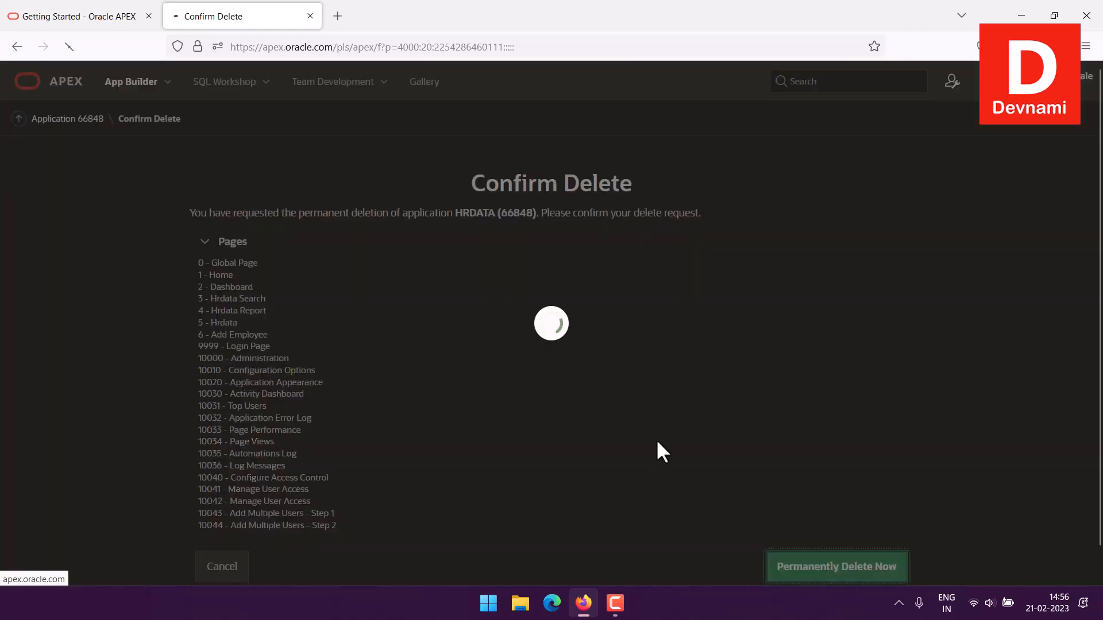